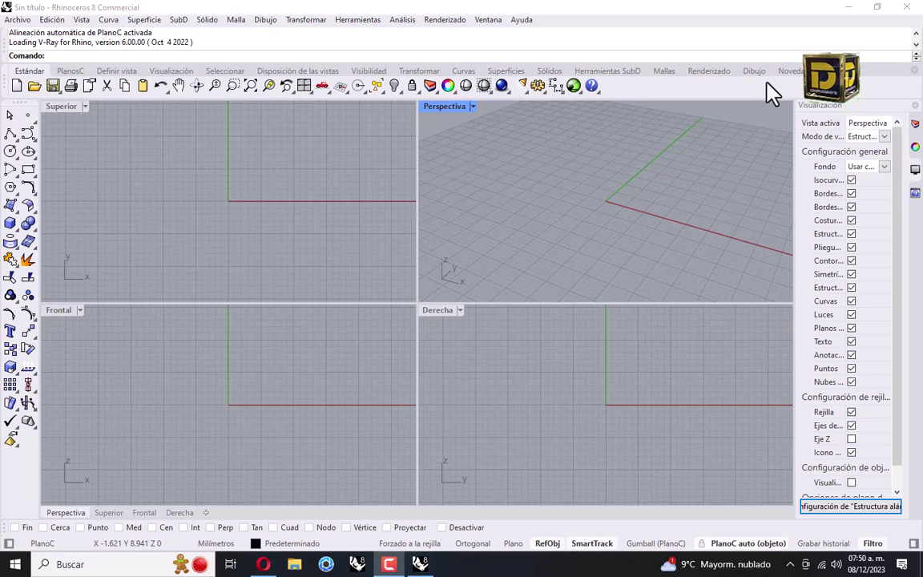
# Create an irregular four-cornered surface in the Top view, crossing the Y axis and the start of the X axis.
pyautogui.click(10, 204)
pyautogui.click(133, 162)
pyautogui.click(123, 242)
pyautogui.click(269, 275)
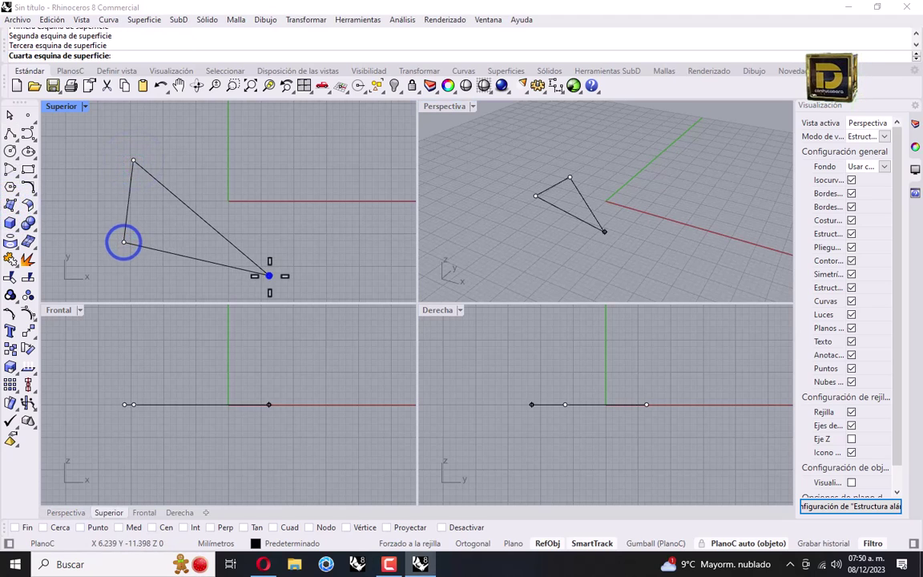
pyautogui.click(273, 170)
# Rebuild the four-cornered surface with 6 points in U and V and degree 3 in both directions.
pyautogui.click(218, 215)
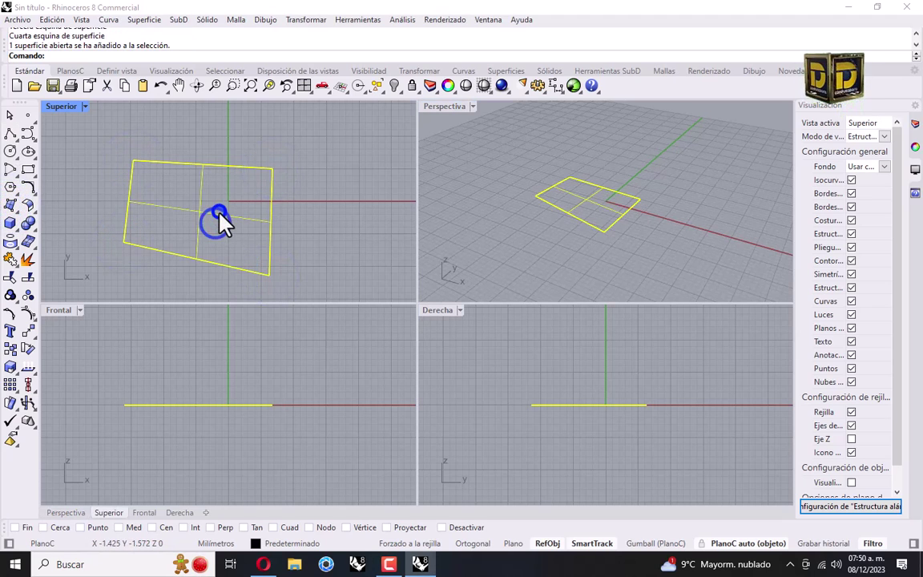
pyautogui.write('R')
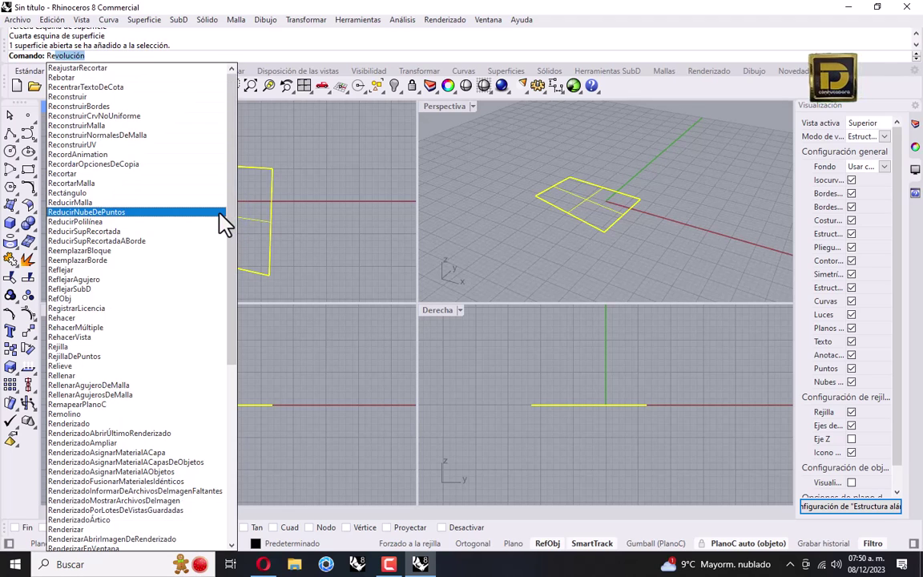
pyautogui.write('econ')
pyautogui.press('Return')
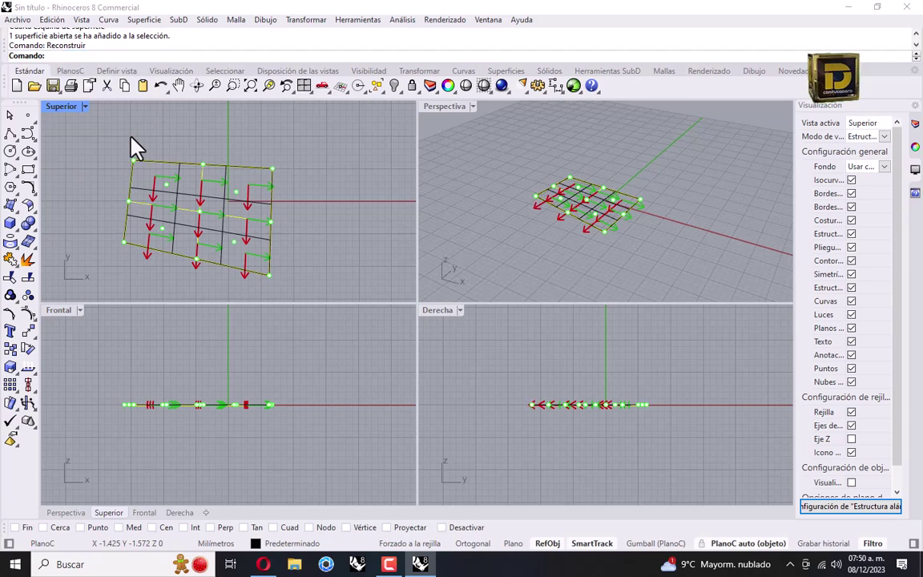
pyautogui.click(448, 179)
pyautogui.doubleClick(444, 200)
pyautogui.write('6')
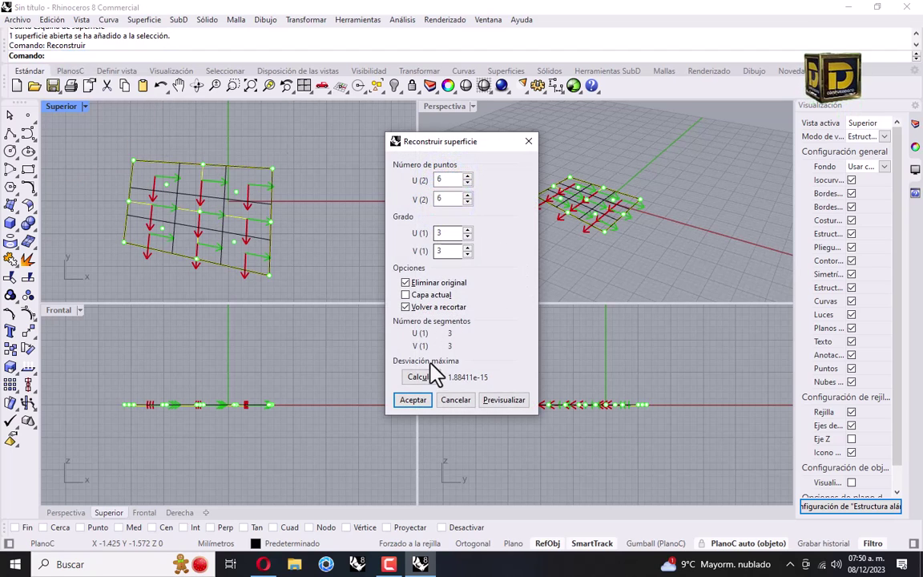
pyautogui.click(420, 399)
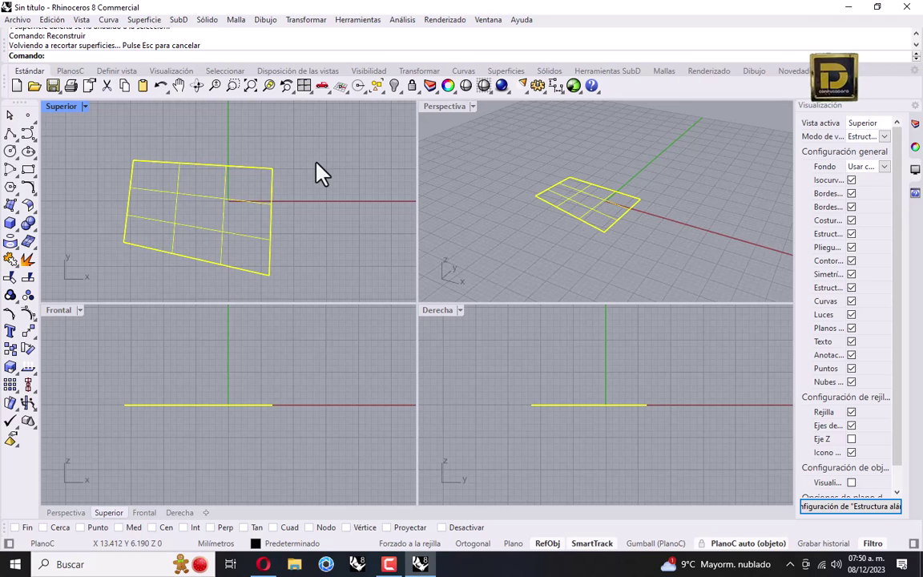
# Show the surface's control points and raise the two middle points of the second column from the left in the Front view.
pyautogui.click(28, 294)
pyautogui.scroll(3, 136, 183)
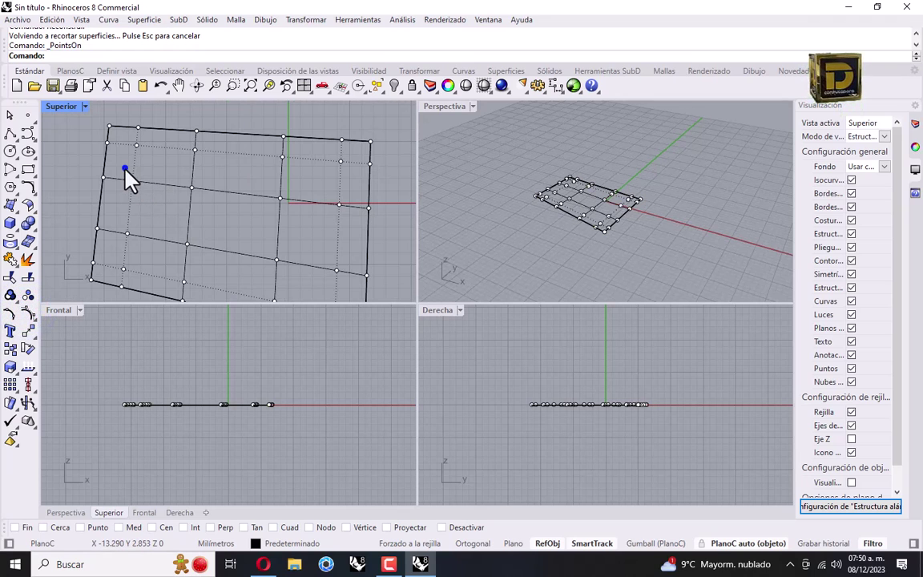
pyautogui.click(131, 180)
pyautogui.keyDown('shift'); pyautogui.click(126, 231); pyautogui.keyUp('shift')
pyautogui.scroll(3, 155, 421)
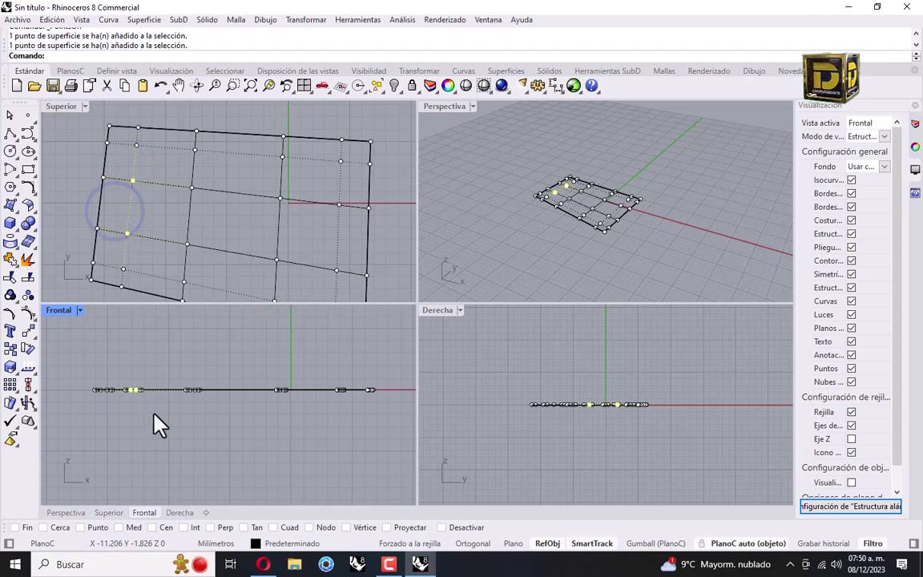
pyautogui.moveTo(140, 391); pyautogui.dragTo(153, 351)
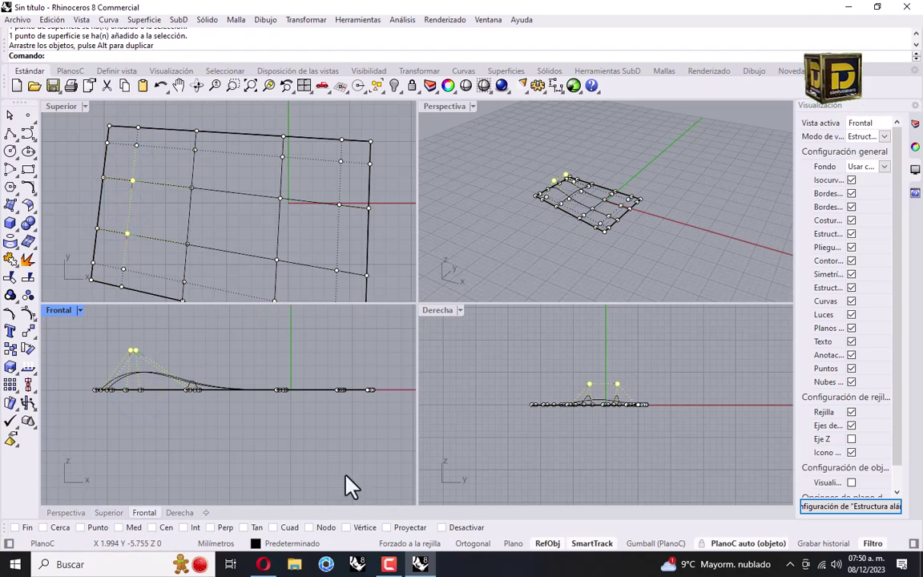
# Disable the object snaps and raise the two middle control points of the third column slightly in the Front view.
pyautogui.click(452, 527)
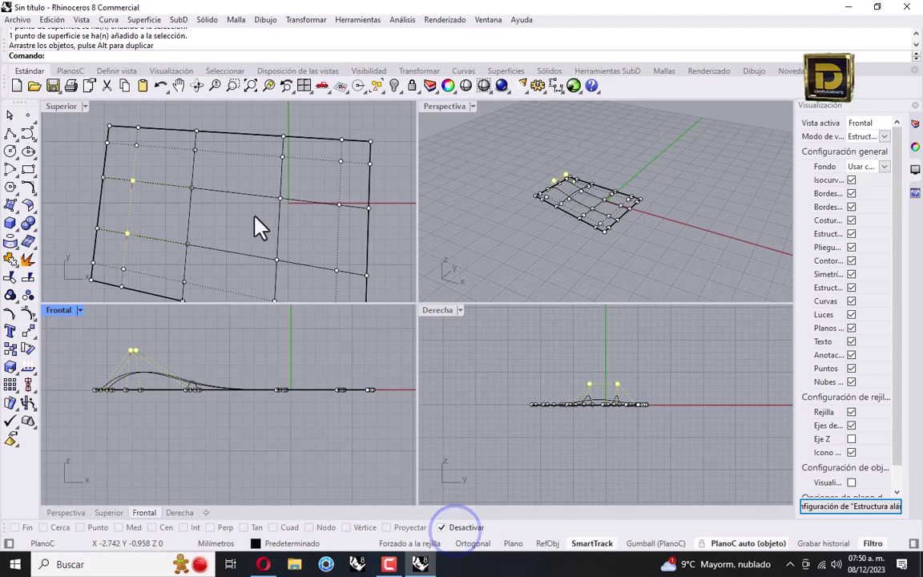
pyautogui.moveTo(178, 174); pyautogui.dragTo(232, 286)
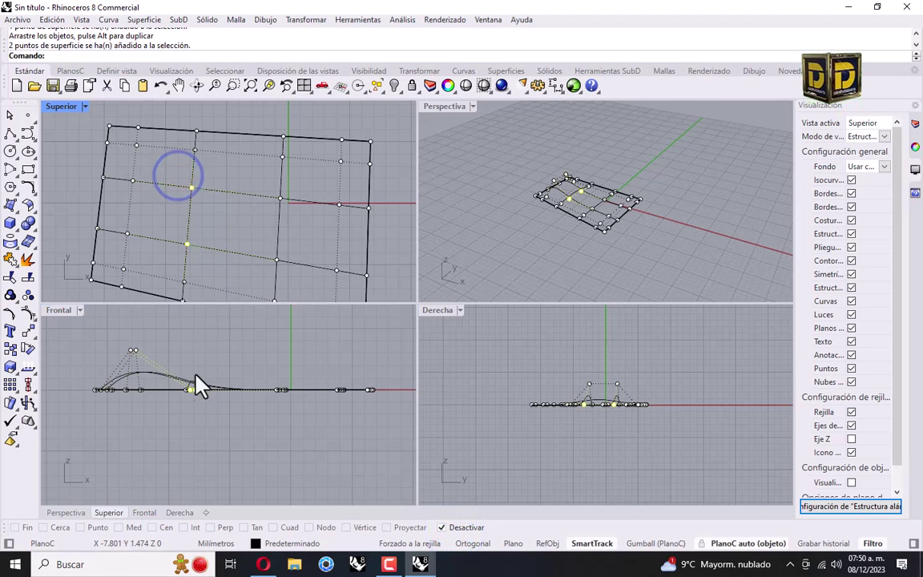
pyautogui.scroll(2, 196, 393)
pyautogui.moveTo(196, 391); pyautogui.dragTo(194, 360)
# Lower the two middle control points of the fourth column and raise the right edge's control points in the Front view.
pyautogui.moveTo(253, 181); pyautogui.dragTo(297, 276)
pyautogui.moveTo(329, 388); pyautogui.dragTo(329, 417)
pyautogui.moveTo(385, 393); pyautogui.dragTo(305, 405, button='right')
pyautogui.moveTo(320, 393)
pyautogui.mouseDown()
pyautogui.moveTo(336, 429)
pyautogui.moveTo(331, 380)
pyautogui.mouseUp()
# Move the four control points at the middle of the surface's upper edge downward in the Right view.
pyautogui.moveTo(184, 127); pyautogui.dragTo(287, 165)
pyautogui.moveTo(642, 406); pyautogui.dragTo(643, 443)
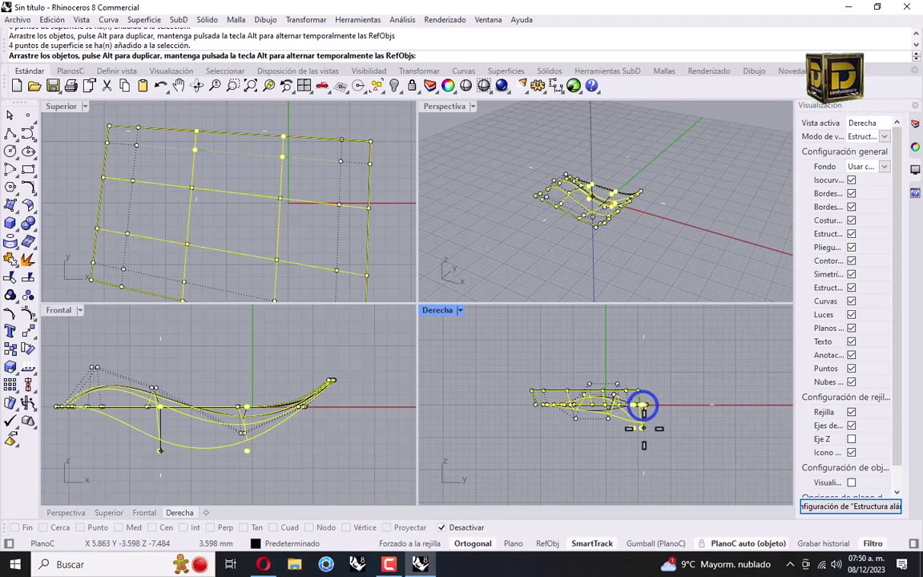
pyautogui.press('Escape')
# Lower the control points along the surface's lower edge in the Right view and hide the control points.
pyautogui.click(278, 257)
pyautogui.scroll(-2, 220, 288)
pyautogui.moveTo(215, 277); pyautogui.dragTo(340, 281)
pyautogui.moveTo(227, 241); pyautogui.dragTo(227, 216, button='right')
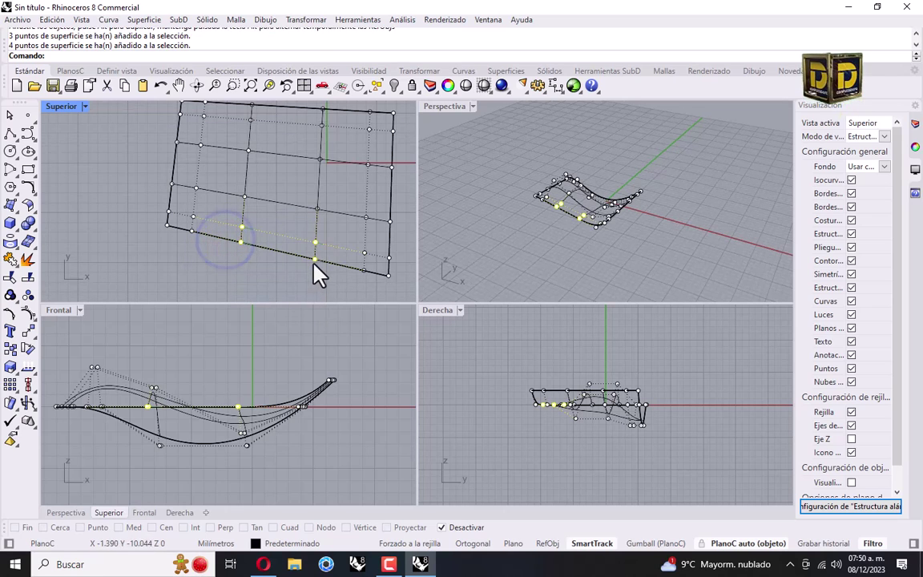
pyautogui.click(546, 403)
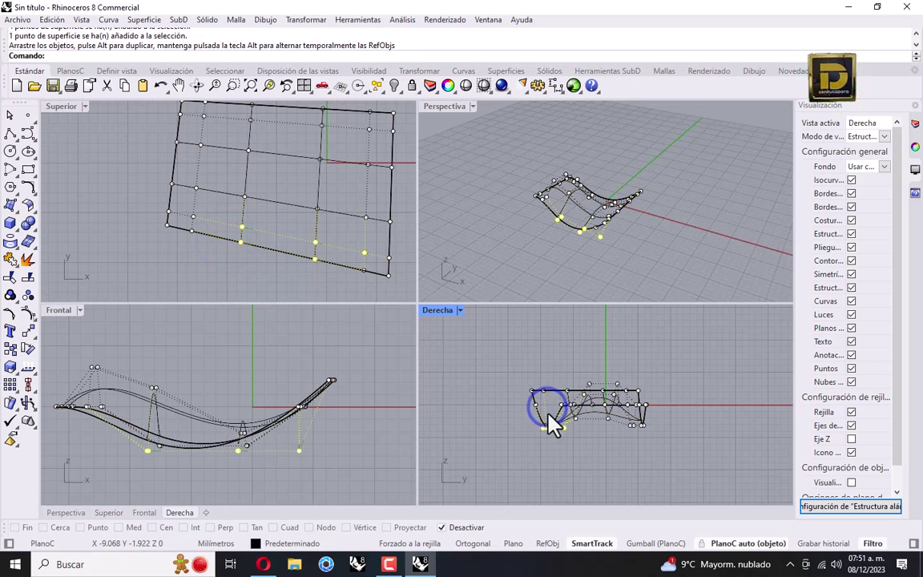
pyautogui.press('F11')
# Set the Perspective view to the Sombreado display mode and orbit around the wavy surface.
pyautogui.click(473, 107)
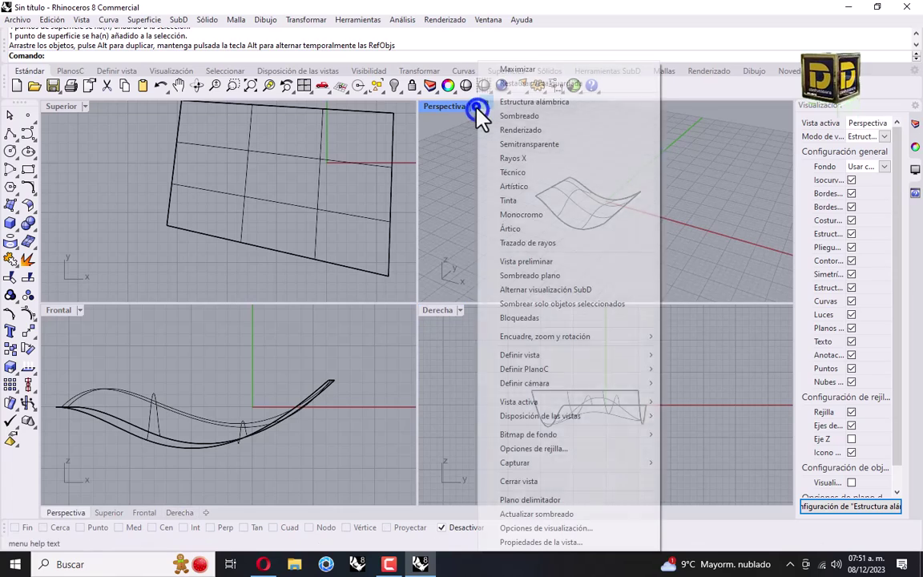
pyautogui.click(517, 118)
pyautogui.scroll(3, 592, 190)
pyautogui.moveTo(591, 190)
pyautogui.mouseDown(button='right')
pyautogui.moveTo(466, 171)
pyautogui.moveTo(646, 166)
pyautogui.moveTo(552, 136)
pyautogui.moveTo(553, 226)
pyautogui.moveTo(632, 295)
pyautogui.moveTo(633, 122)
pyautogui.moveTo(607, 115)
pyautogui.mouseUp(button='right')
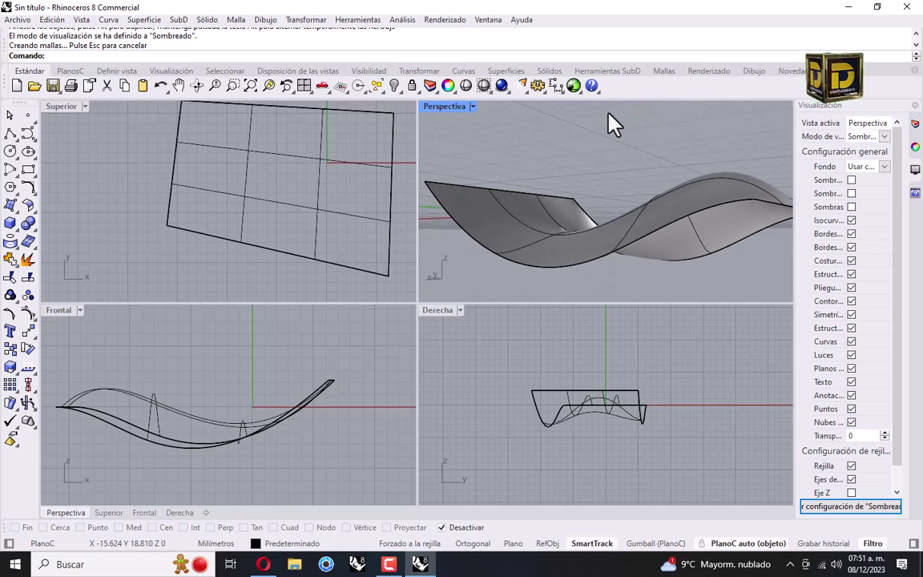
pyautogui.scroll(-5, 232, 192)
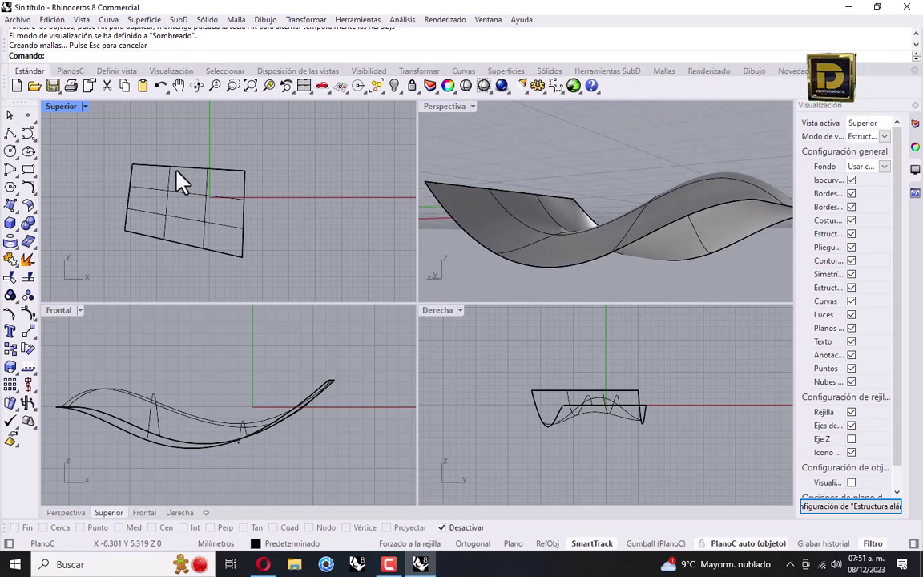
pyautogui.click(11, 133)
pyautogui.scroll(5, 123, 165)
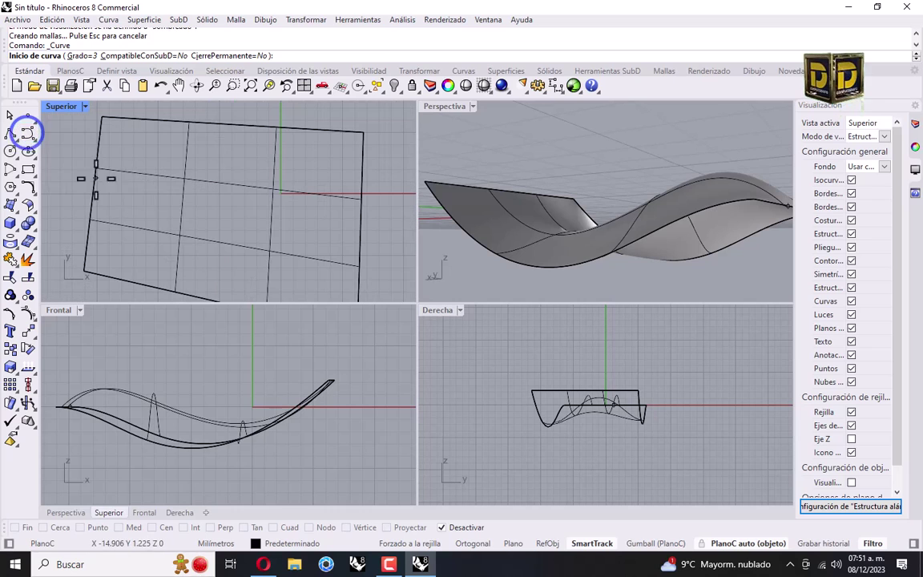
pyautogui.click(80, 146)
pyautogui.click(142, 153)
pyautogui.click(206, 160)
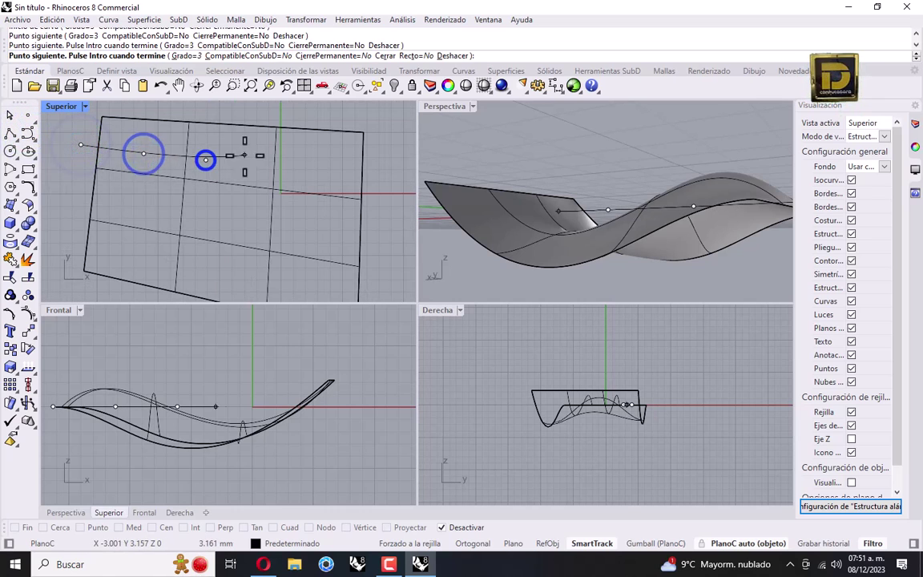
pyautogui.press('Escape')
# Draw a wavy degree 3 control-point curve across the surface's upper part in the Top view, overshooting both side edges.
pyautogui.press('Return')
pyautogui.click(74, 139)
pyautogui.click(108, 137)
pyautogui.click(137, 161)
pyautogui.click(163, 164)
pyautogui.click(205, 156)
pyautogui.click(228, 150)
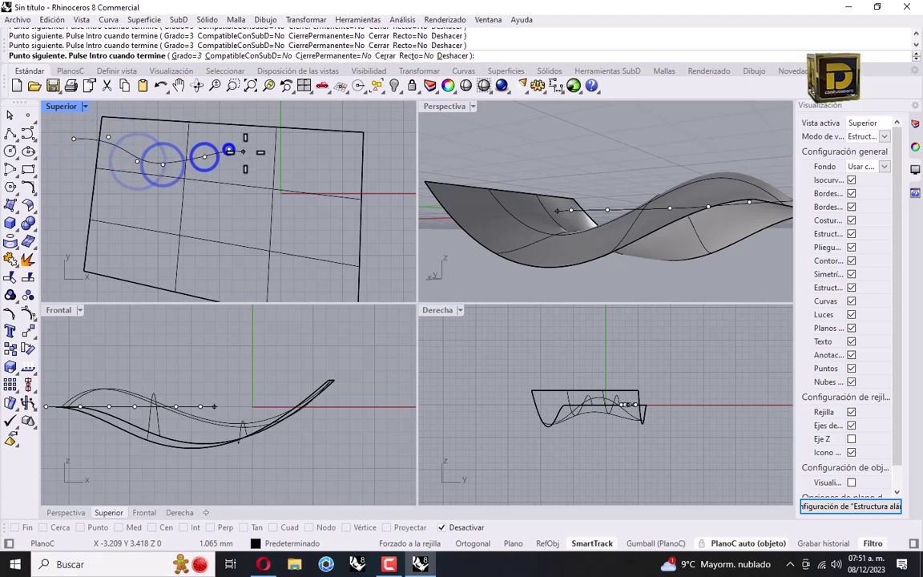
pyautogui.click(260, 160)
pyautogui.click(321, 168)
pyautogui.click(382, 157)
pyautogui.press('Return')
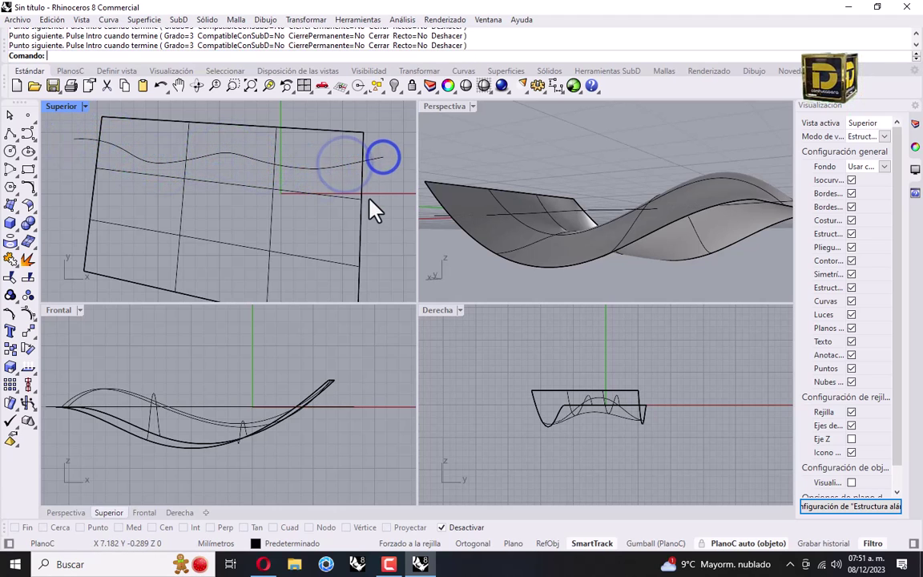
# Copy the wavy curve straight down to the middle of the surface in the Top view.
pyautogui.click(148, 170)
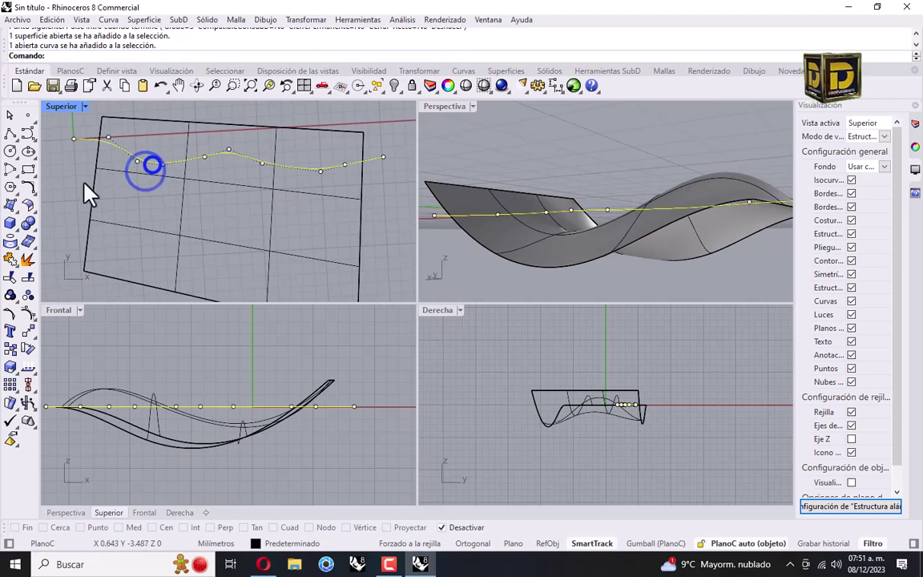
pyautogui.click(11, 348)
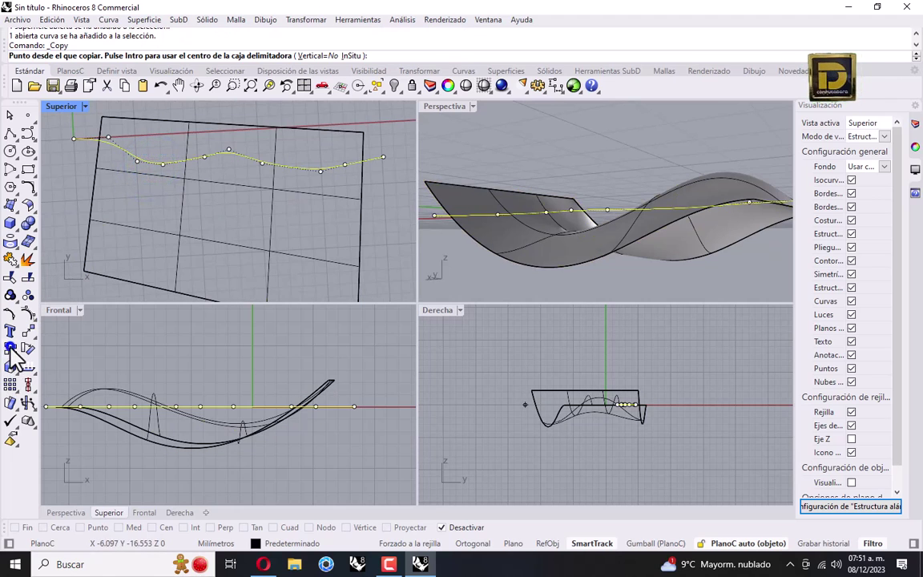
pyautogui.click(192, 170)
pyautogui.click(189, 223)
pyautogui.press('Return')
pyautogui.click(71, 193)
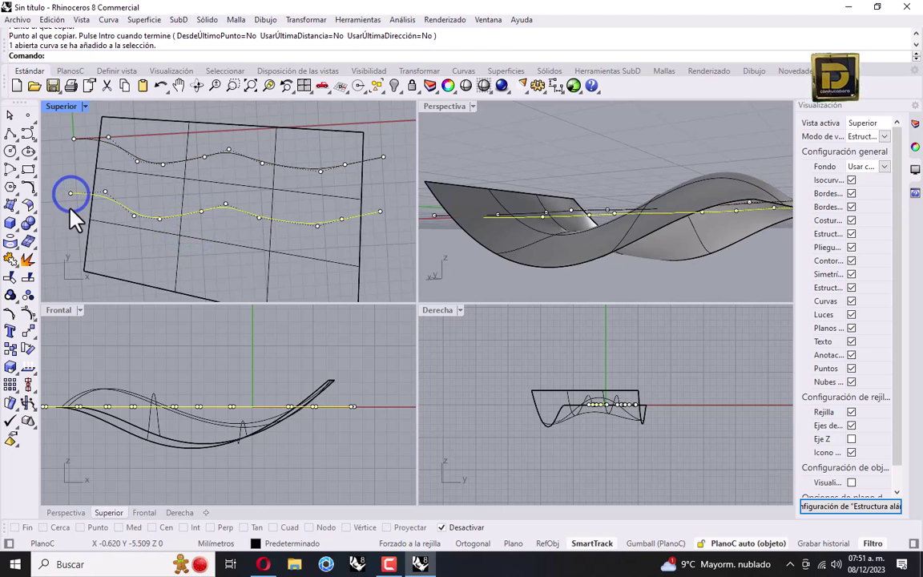
pyautogui.click(54, 238)
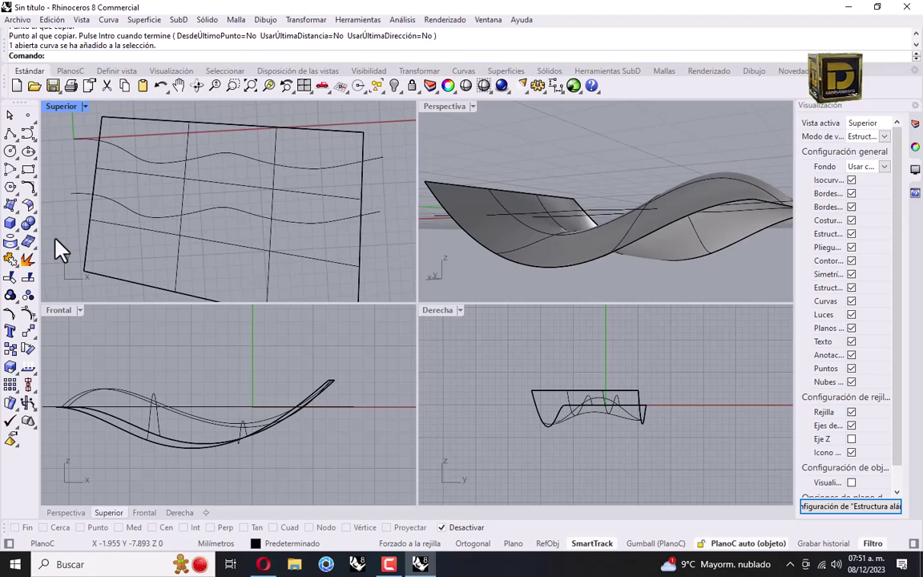
# Fit the upper wavy curve onto the surface with the FitCurveToSurface command.
pyautogui.click(13, 239)
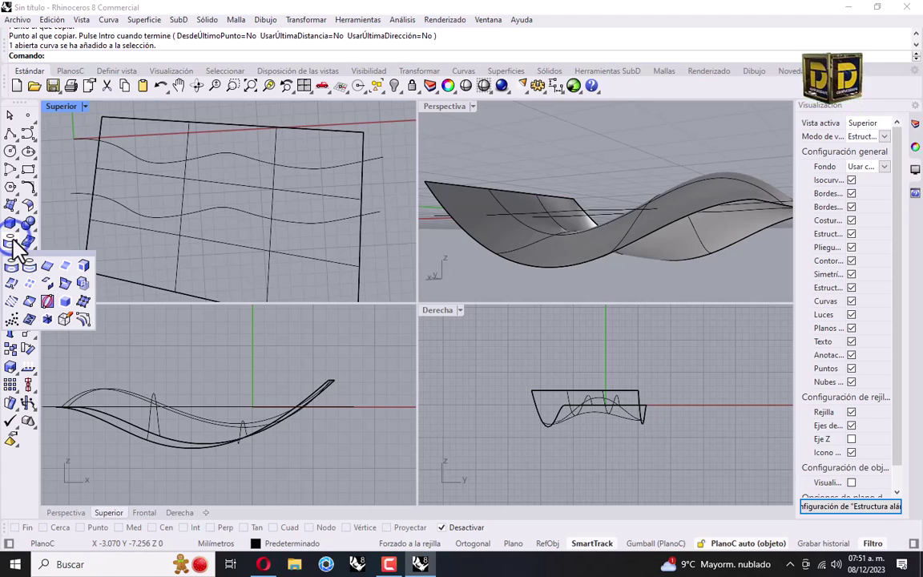
pyautogui.click(83, 318)
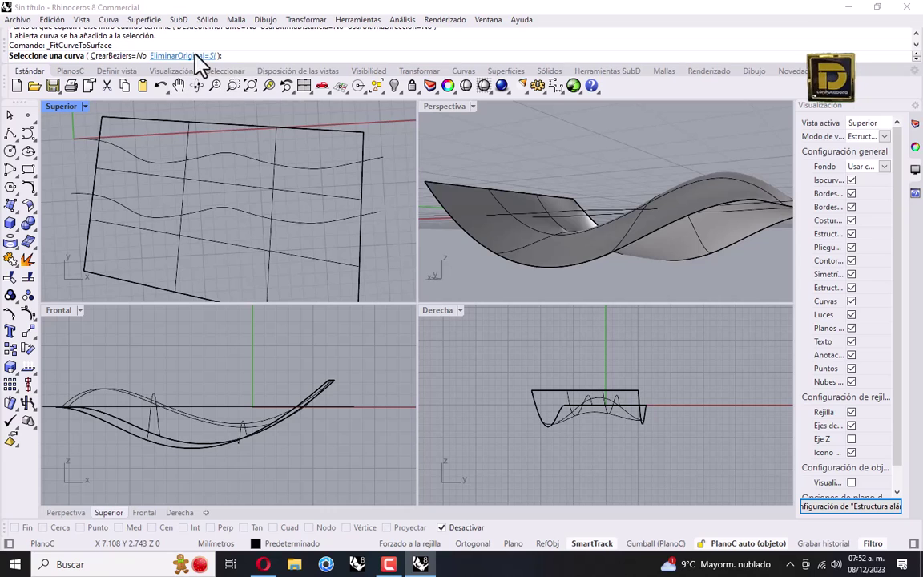
pyautogui.click(344, 165)
pyautogui.click(316, 130)
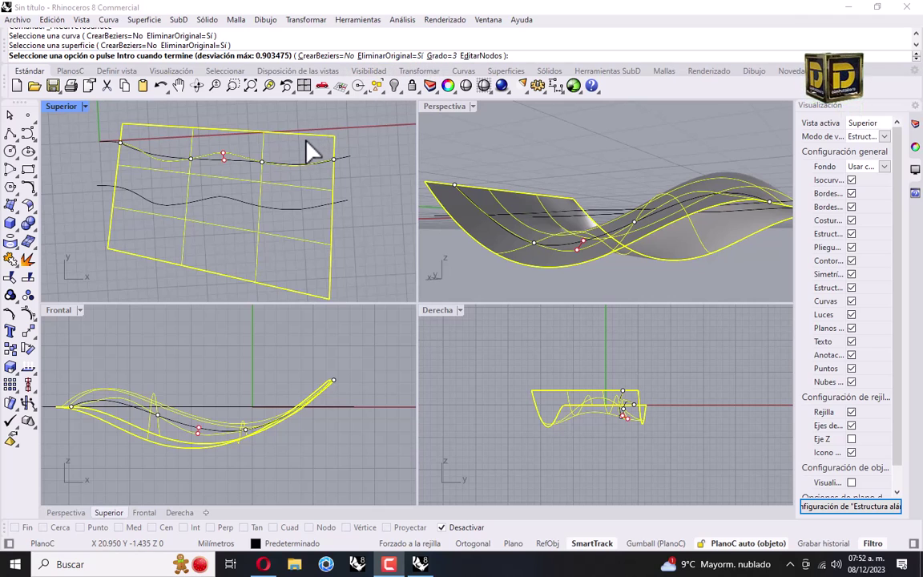
pyautogui.press('Return')
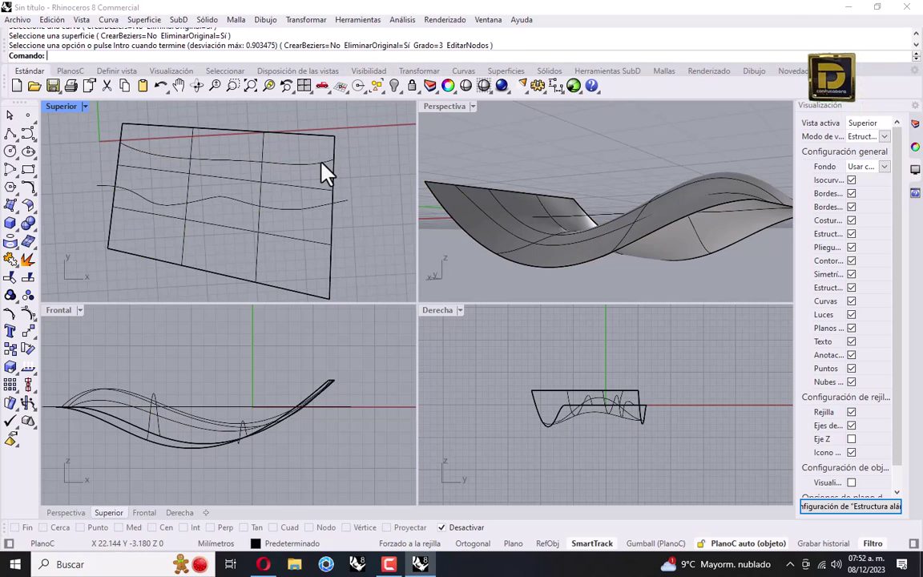
# Examine the fitted curve and its control points on the surface from several angles.
pyautogui.click(321, 164)
pyautogui.moveTo(470, 155); pyautogui.dragTo(449, 160, button='right')
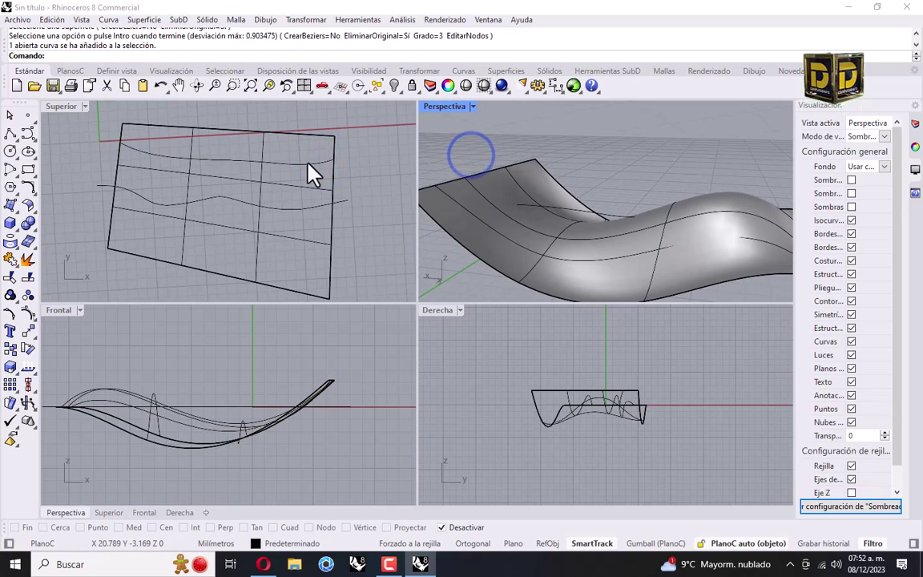
pyautogui.click(309, 165)
pyautogui.moveTo(489, 189); pyautogui.dragTo(672, 202, button='right')
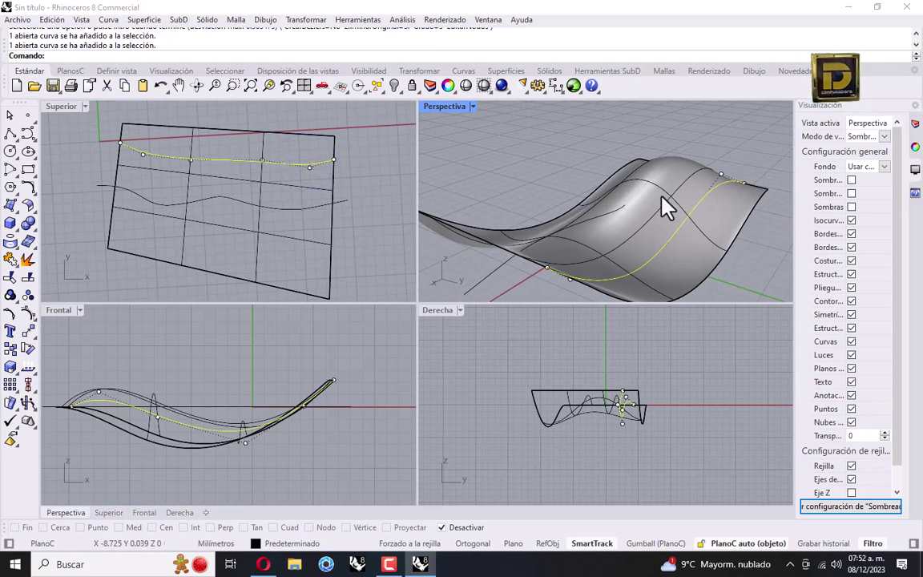
pyautogui.moveTo(603, 239); pyautogui.dragTo(531, 237, button='right')
pyautogui.click(458, 151)
pyautogui.click(486, 193)
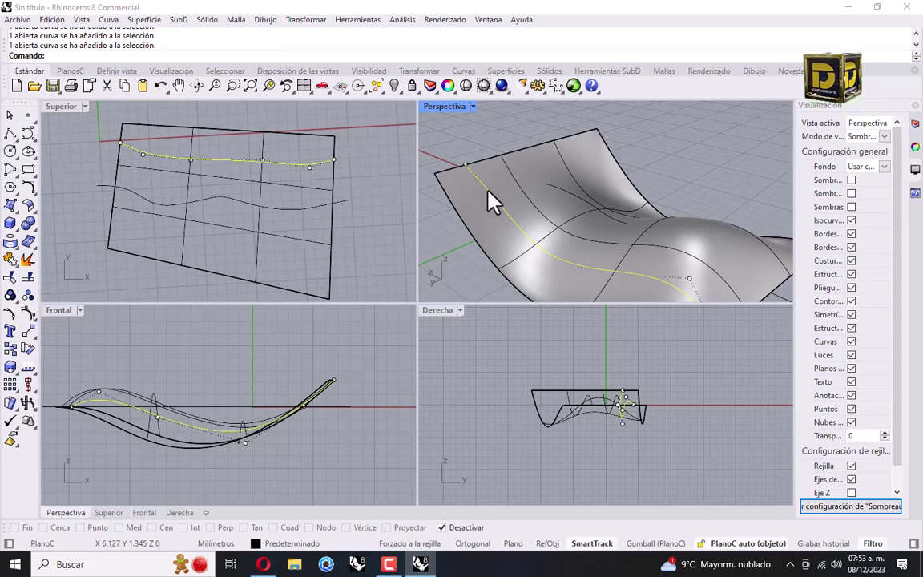
# Project the lower wavy curve onto the surface along the construction plane's Z direction.
pyautogui.click(209, 198)
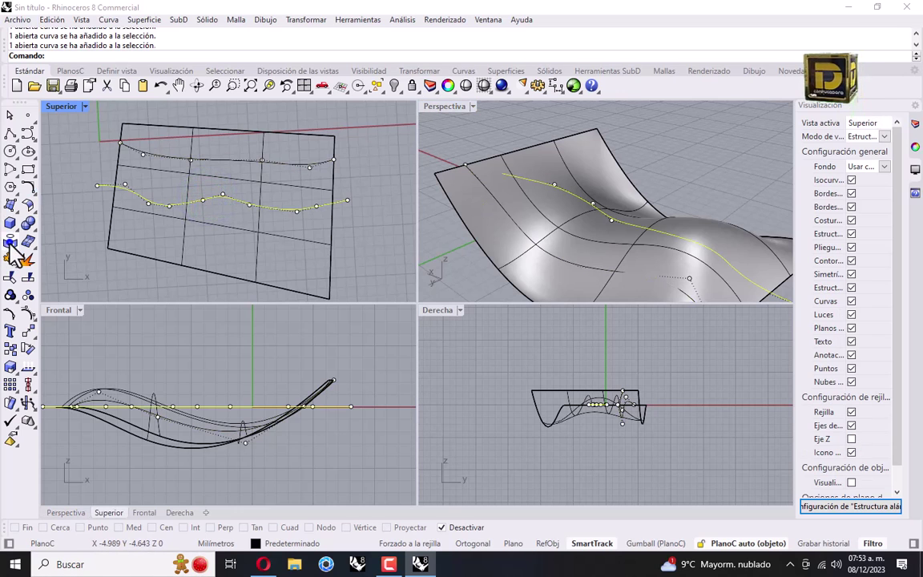
pyautogui.click(10, 241)
pyautogui.click(184, 226)
pyautogui.rightClick(183, 226)
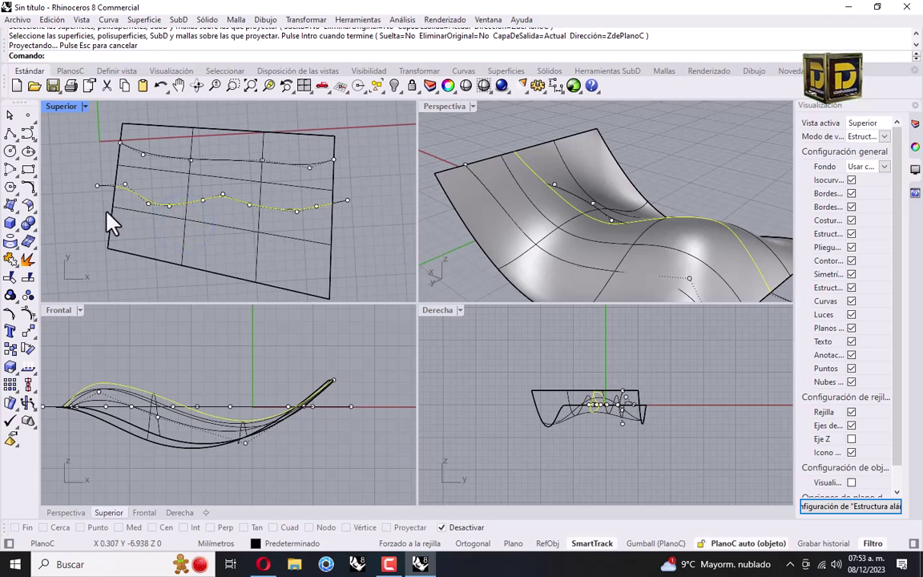
# Delete the original flat lower curve and select the projected curve to display its control points.
pyautogui.click(97, 189)
pyautogui.press('Delete')
pyautogui.click(146, 200)
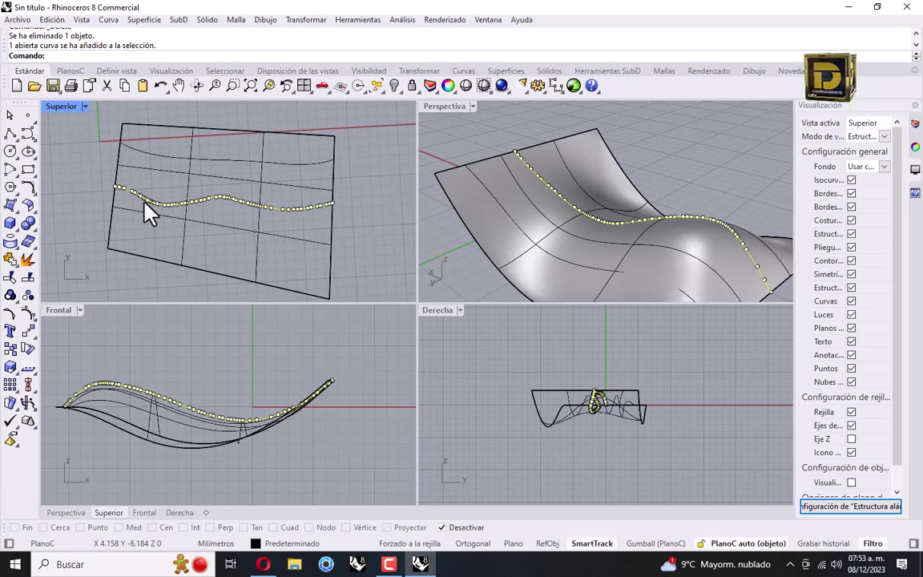
# Examine the dense control points along the projected curve in the top view.
pyautogui.scroll(3, 223, 213)
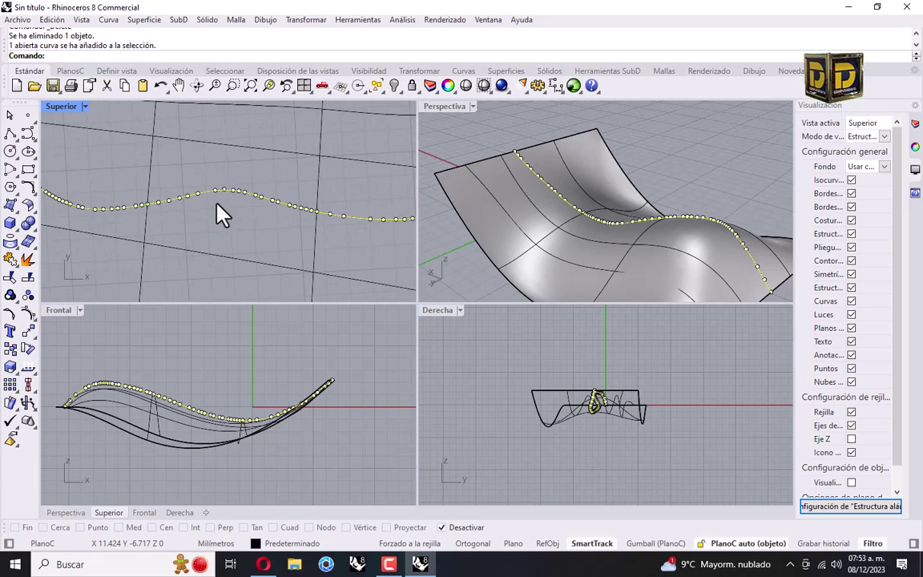
pyautogui.click(212, 195)
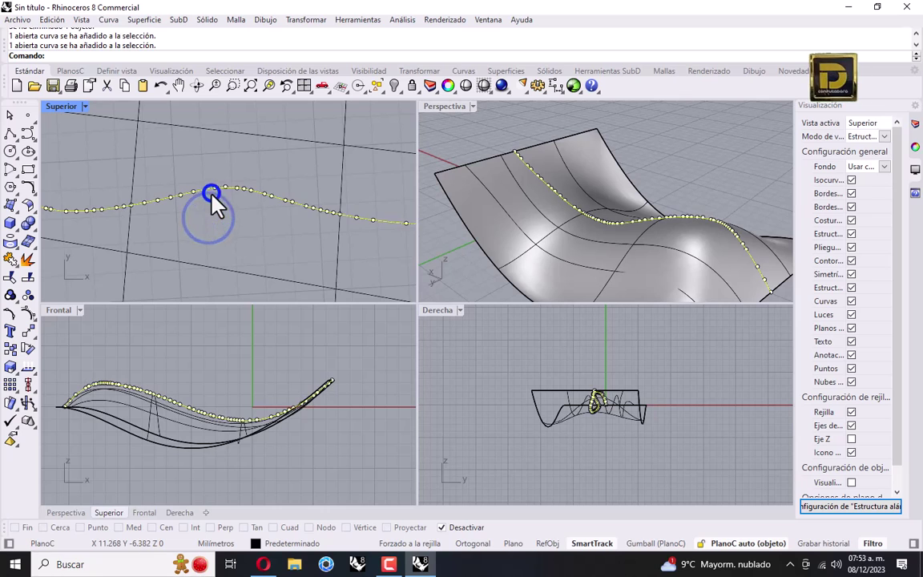
pyautogui.scroll(-3, 233, 195)
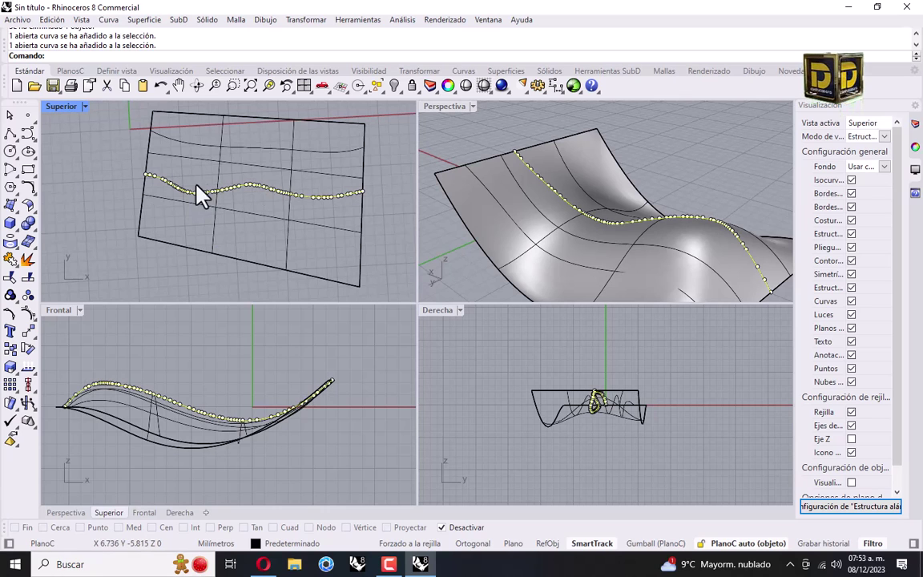
pyautogui.scroll(5, 149, 182)
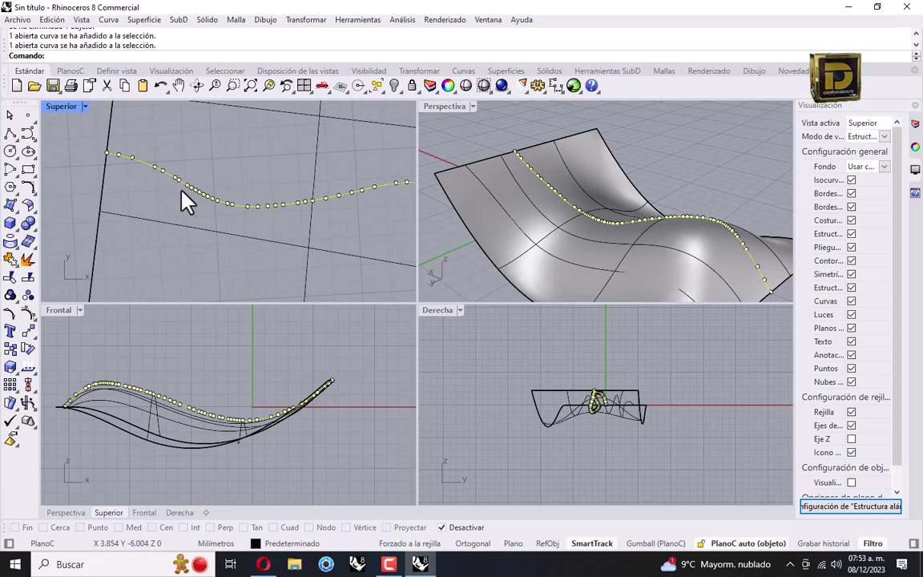
pyautogui.scroll(3, 190, 194)
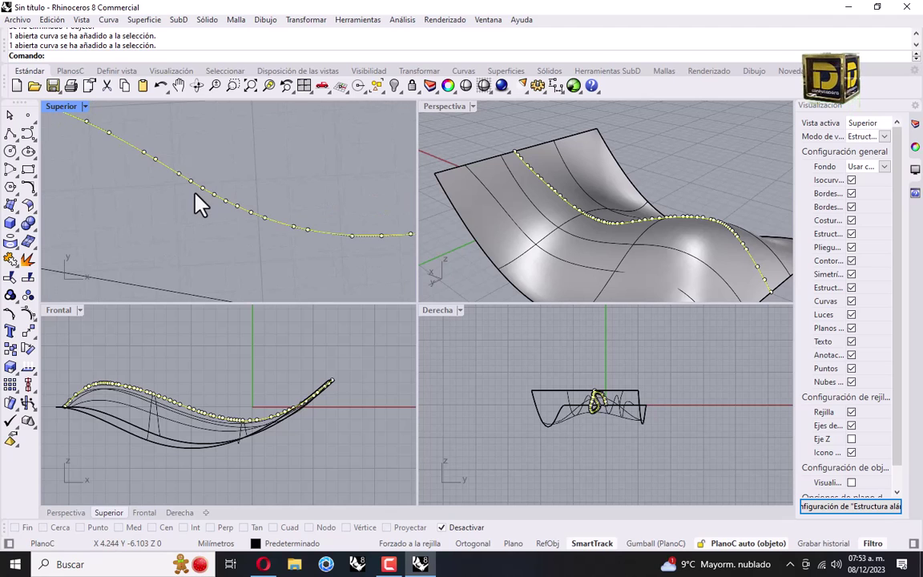
pyautogui.scroll(-5, 282, 233)
pyautogui.moveTo(379, 240); pyautogui.dragTo(335, 224, button='right')
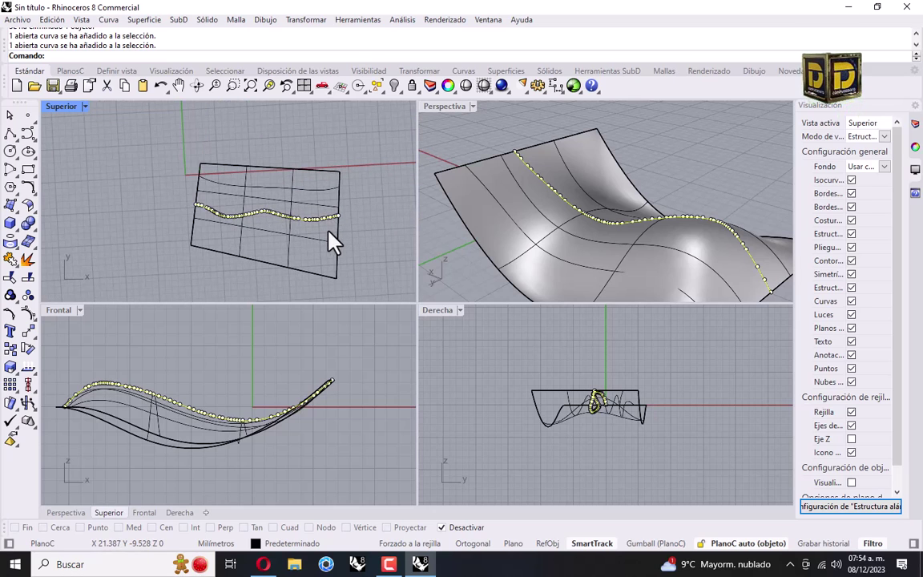
# Try to raise a single control point near the middle of the projected curve, then undo the move.
pyautogui.scroll(3, 274, 220)
pyautogui.click(285, 243)
pyautogui.press('F10')
pyautogui.click(282, 218)
pyautogui.click(201, 419)
pyautogui.moveTo(195, 408); pyautogui.dragTo(207, 391)
pyautogui.moveTo(593, 264); pyautogui.dragTo(701, 221, button='right')
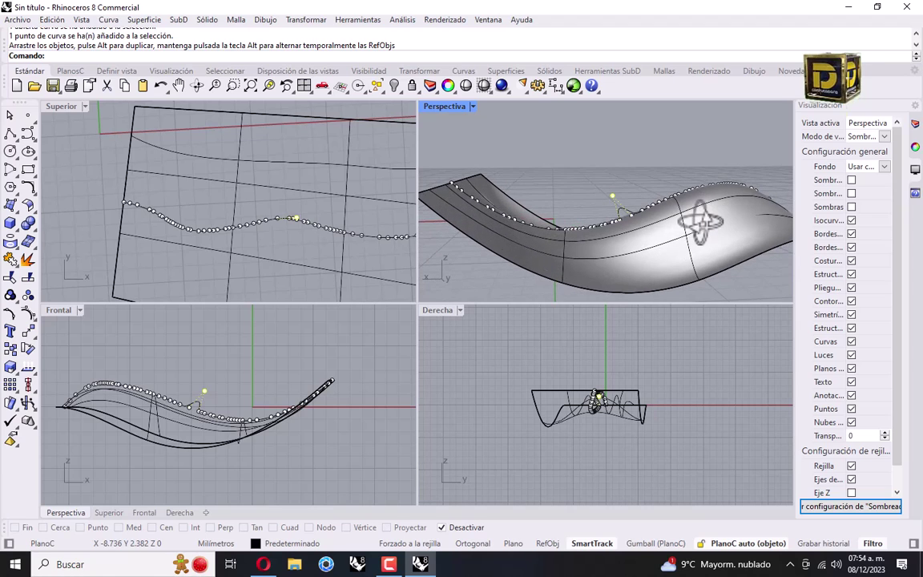
pyautogui.hotkey('ctrl', 'z')
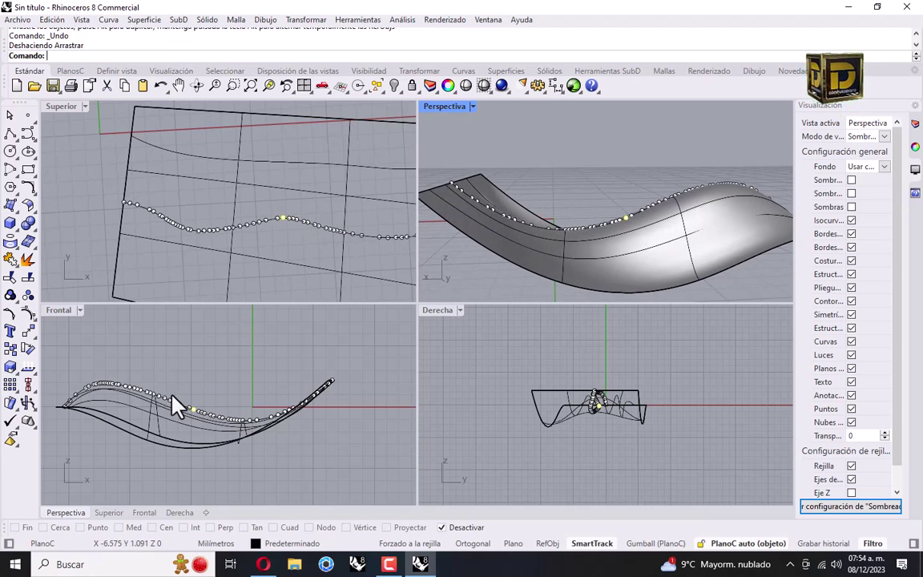
# Try to raise four neighbouring control points of the projected curve in the front view, undo it and hide the points.
pyautogui.moveTo(253, 202); pyautogui.dragTo(289, 248)
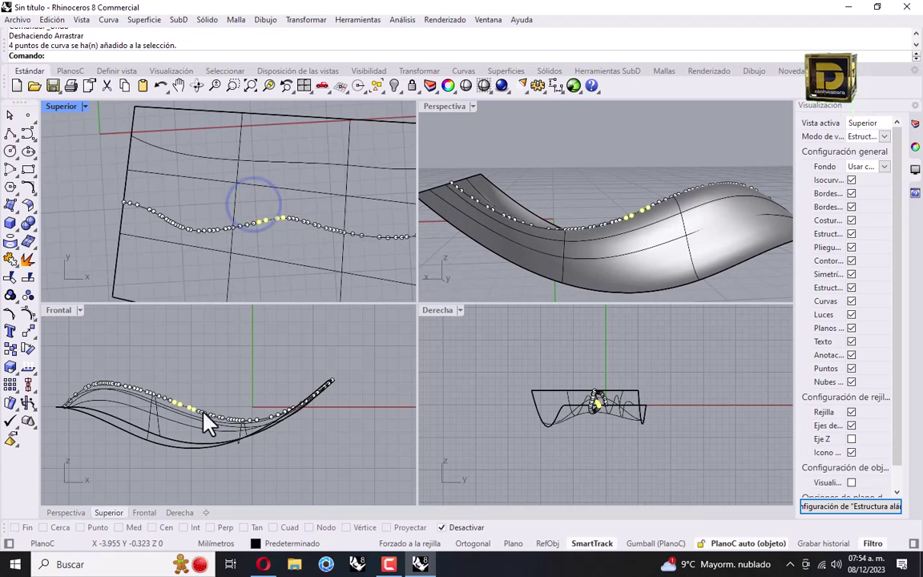
pyautogui.scroll(3, 200, 417)
pyautogui.moveTo(181, 405); pyautogui.dragTo(161, 403)
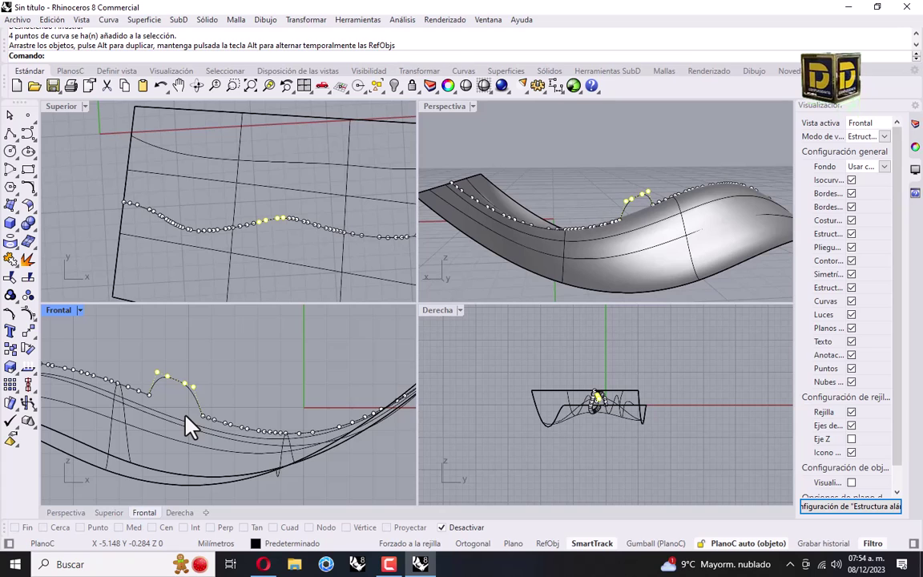
pyautogui.hotkey('ctrl', 'z')
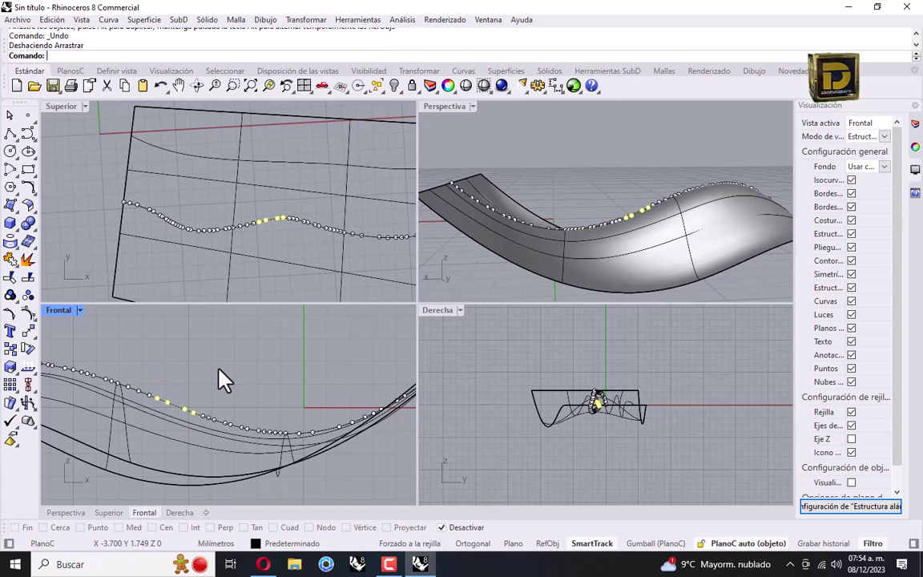
pyautogui.press('Escape')
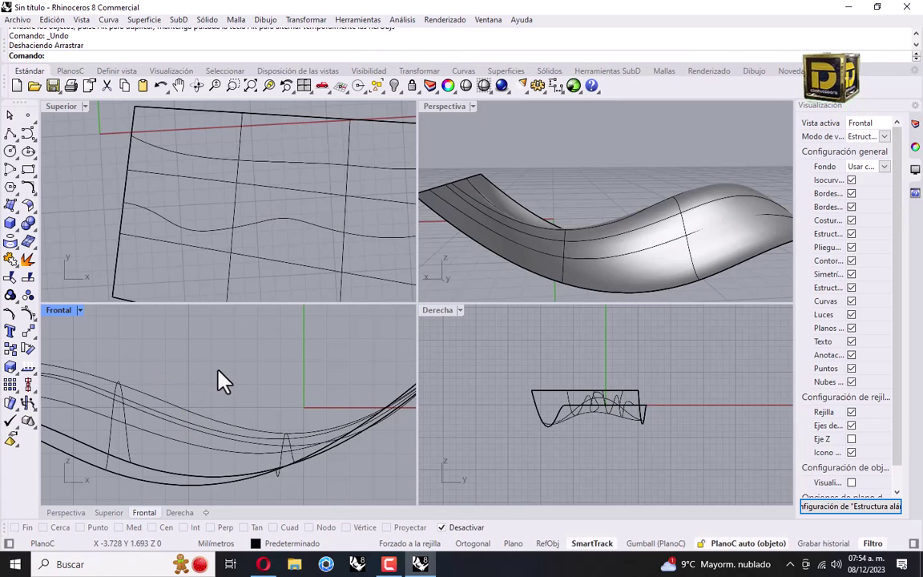
# Show the projected curve's control points and isolate it by hiding the surface and the fitted curve.
pyautogui.click(260, 226)
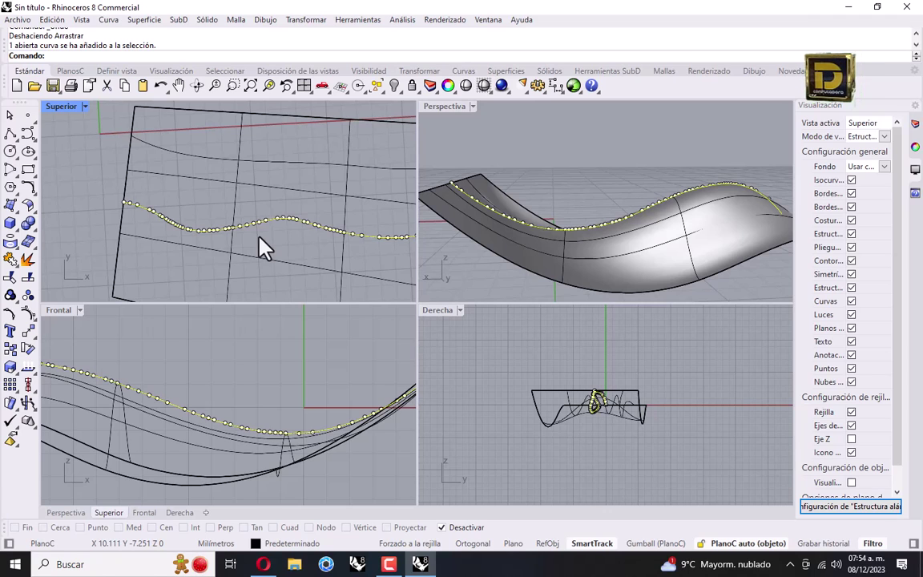
pyautogui.scroll(-4, 260, 239)
pyautogui.press('Escape')
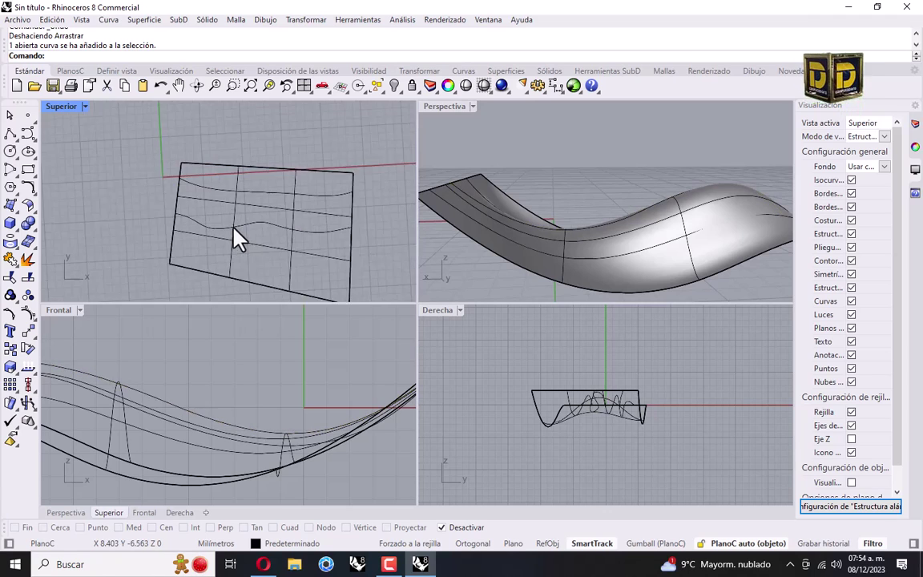
pyautogui.click(244, 225)
pyautogui.click(338, 184)
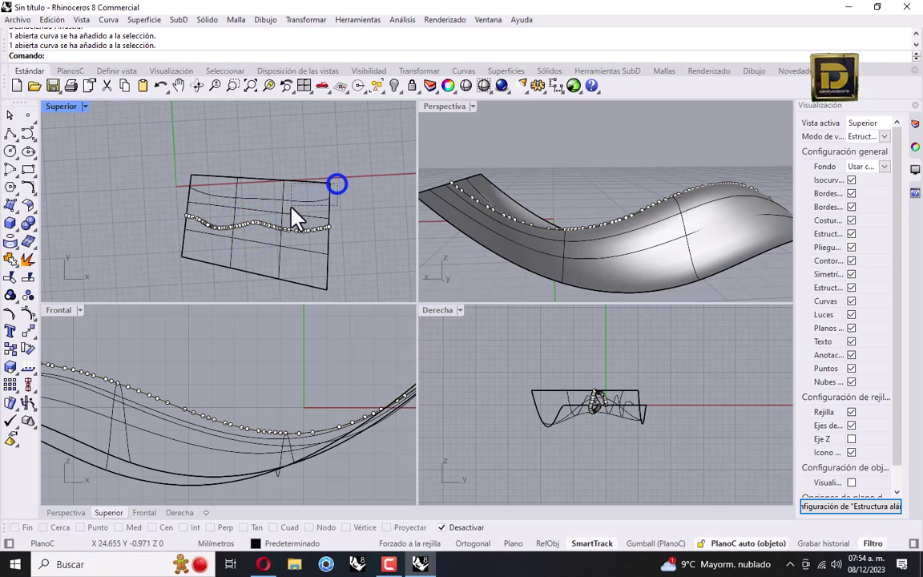
pyautogui.click(392, 85)
pyautogui.click(277, 244)
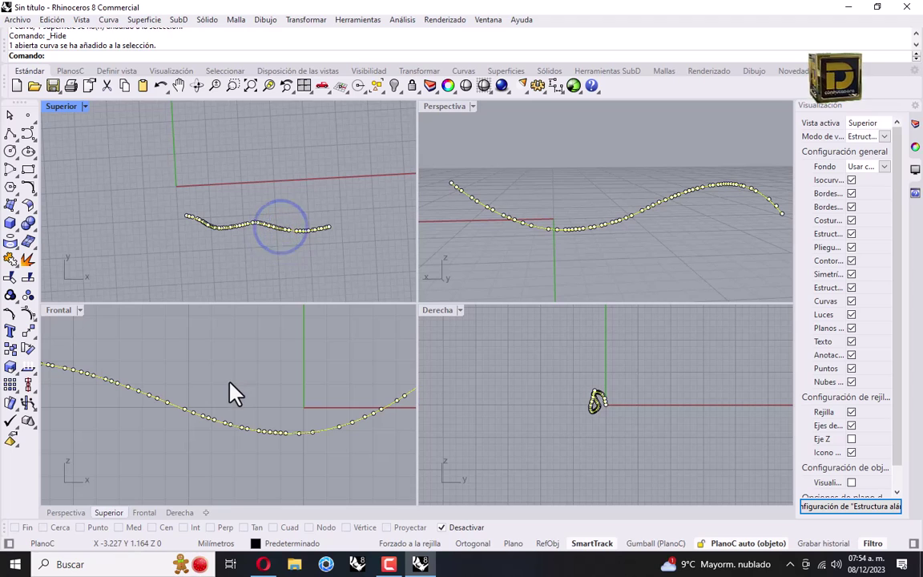
pyautogui.scroll(-4, 295, 357)
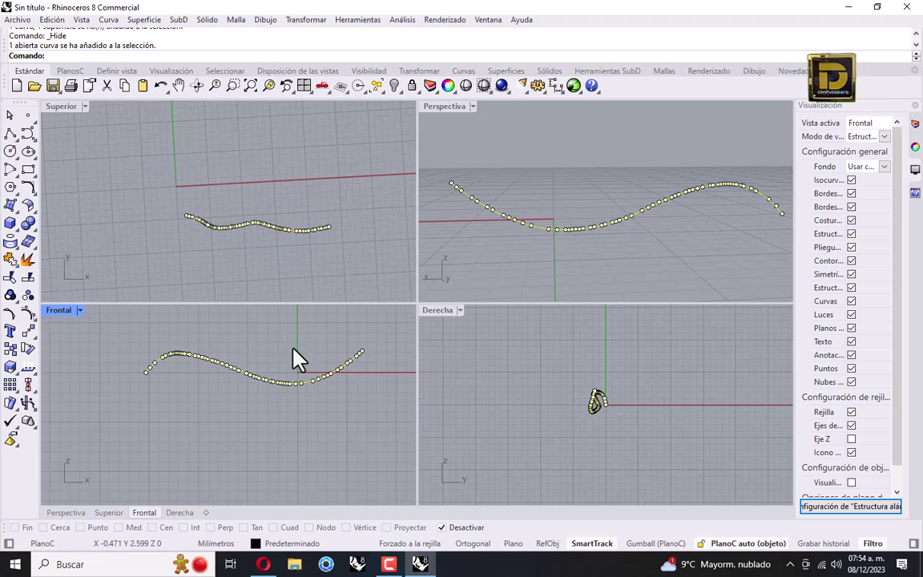
# Preview rebuilding the projected curve with 10 points and degree 3 in the maximized front view.
pyautogui.doubleClick(56, 311)
pyautogui.moveTo(367, 315); pyautogui.dragTo(377, 333, button='right')
pyautogui.write('Reconstruir')
pyautogui.press('Return')
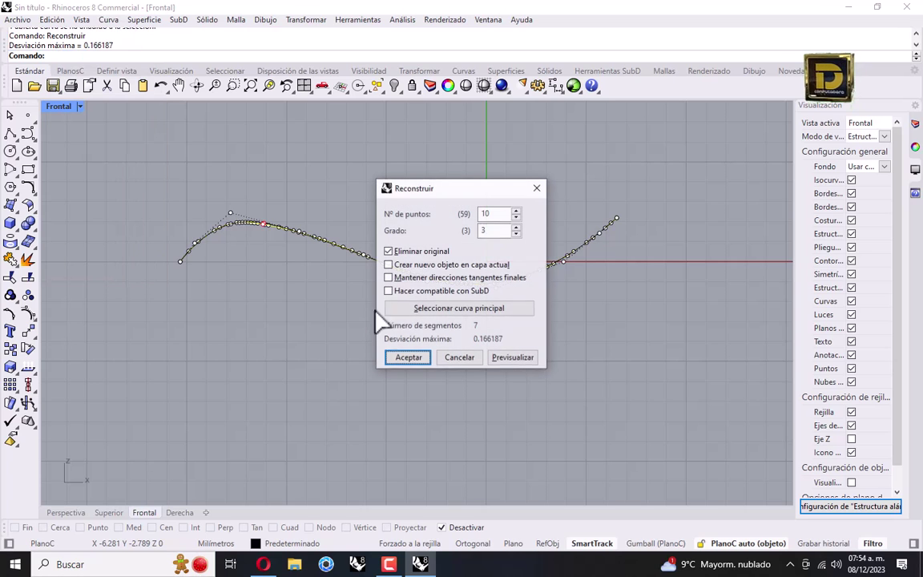
pyautogui.moveTo(437, 190); pyautogui.dragTo(567, 188)
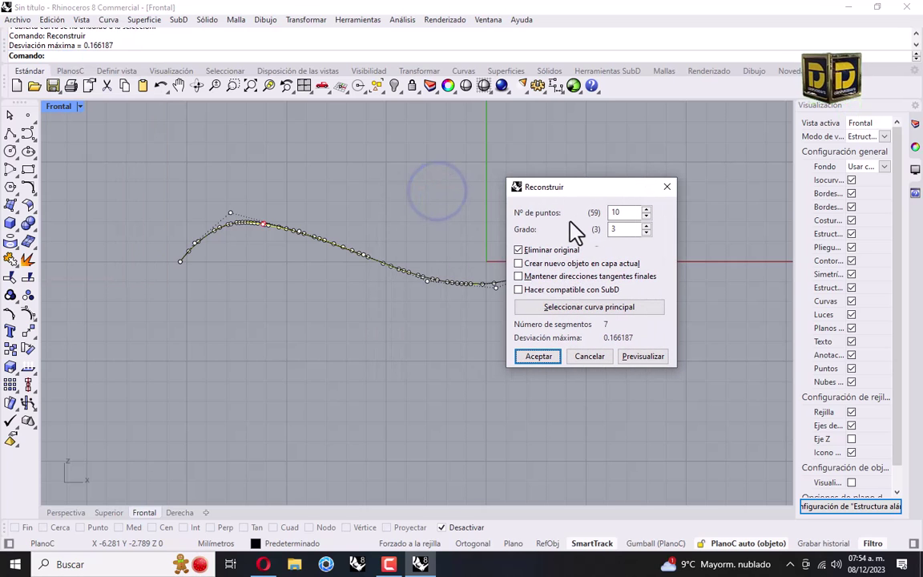
pyautogui.doubleClick(618, 212)
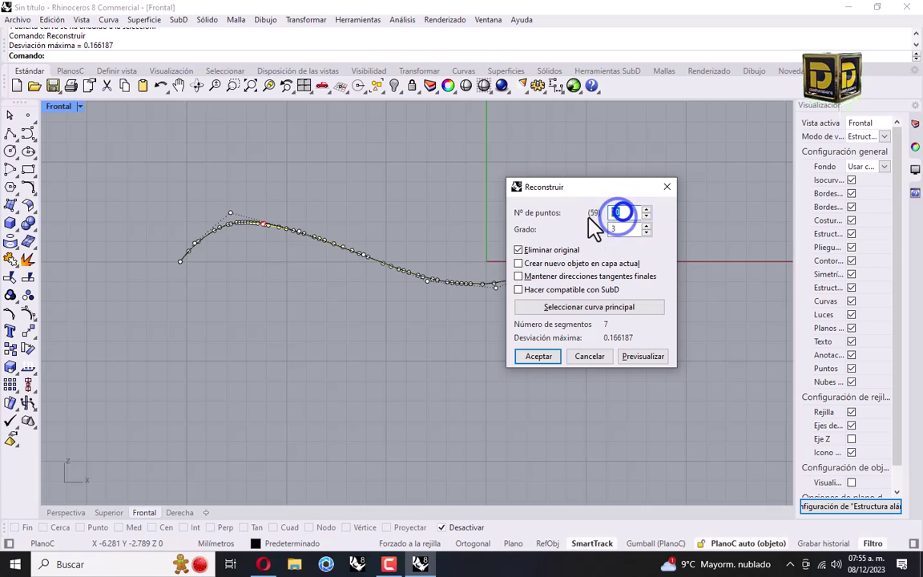
pyautogui.moveTo(563, 188); pyautogui.dragTo(699, 165)
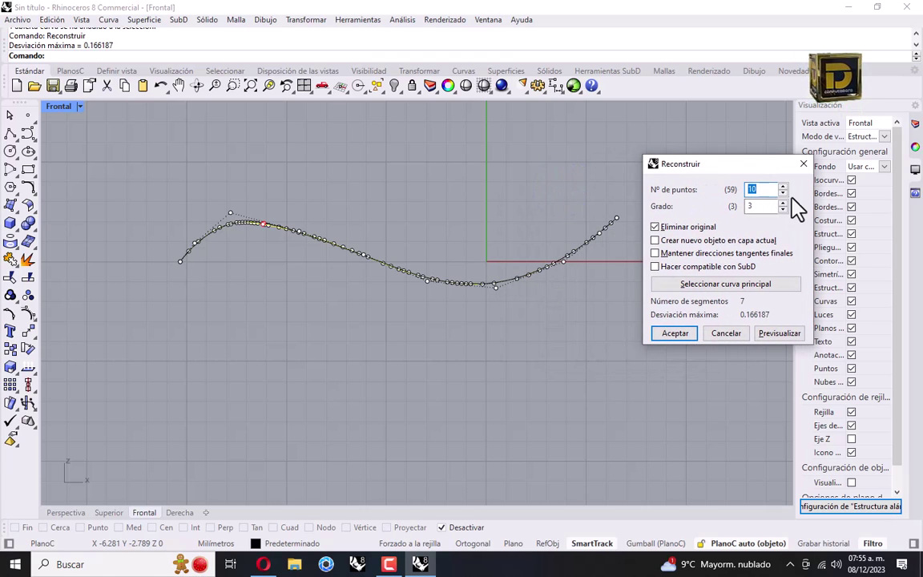
pyautogui.click(774, 335)
# Examine how far the rebuilt preview deviates from the original curve along its length.
pyautogui.scroll(4, 260, 231)
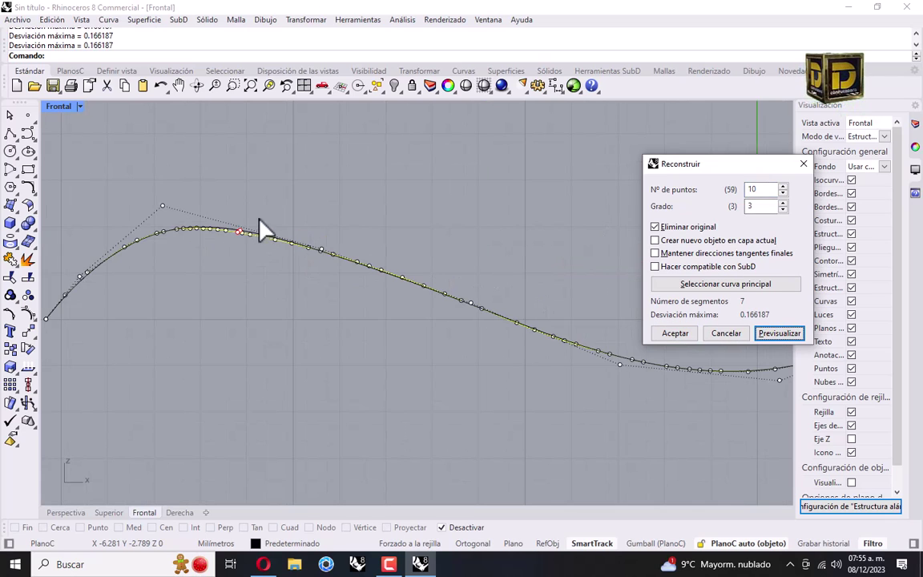
pyautogui.scroll(5, 253, 241)
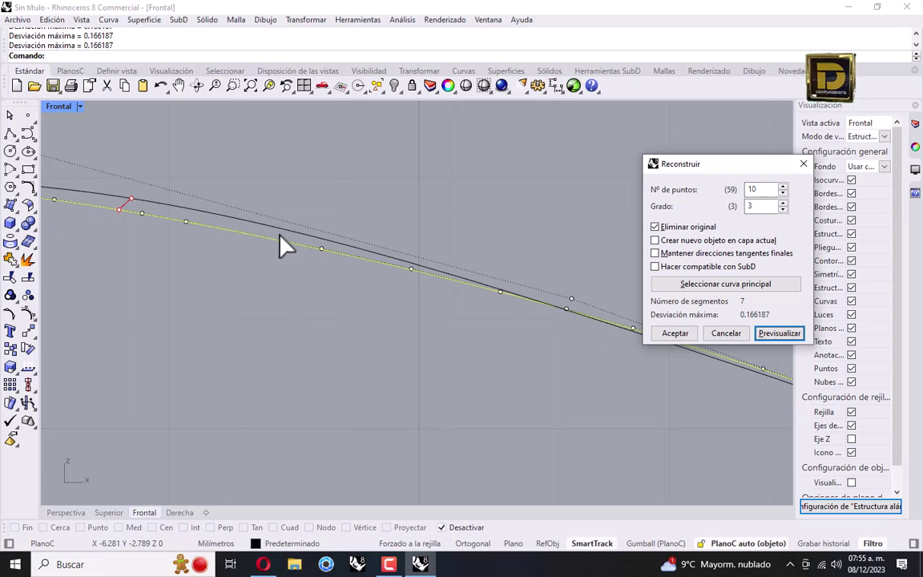
pyautogui.scroll(-4, 306, 231)
pyautogui.scroll(-2, 241, 221)
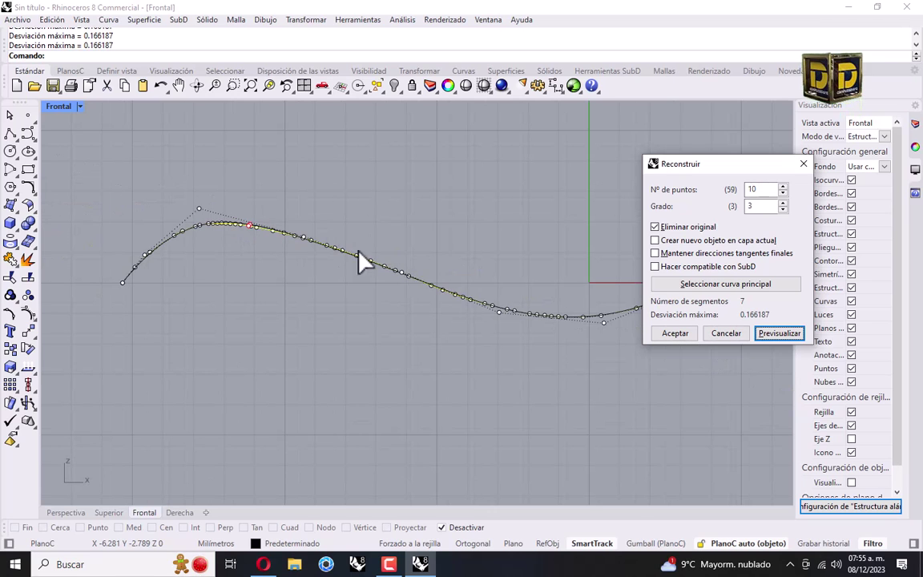
pyautogui.scroll(6, 467, 296)
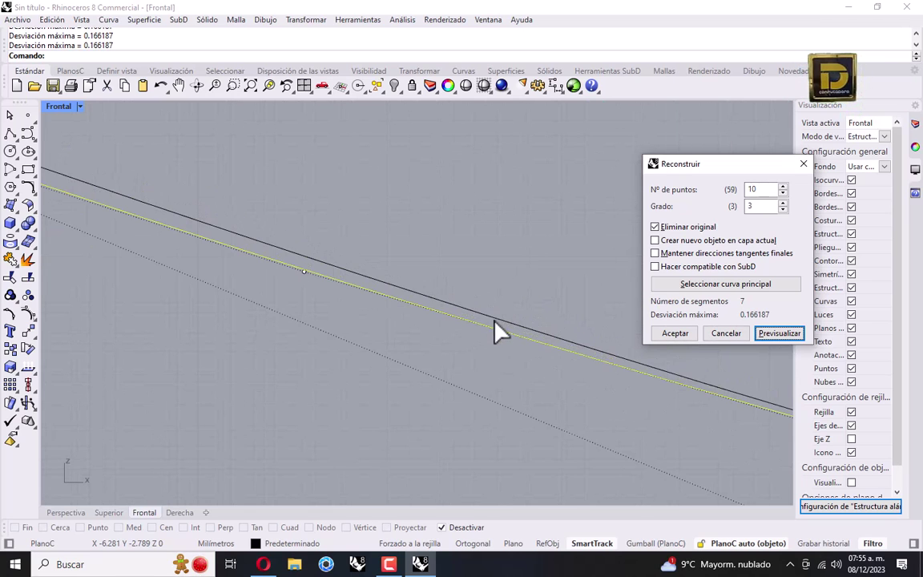
pyautogui.scroll(-4, 591, 329)
pyautogui.scroll(6, 540, 323)
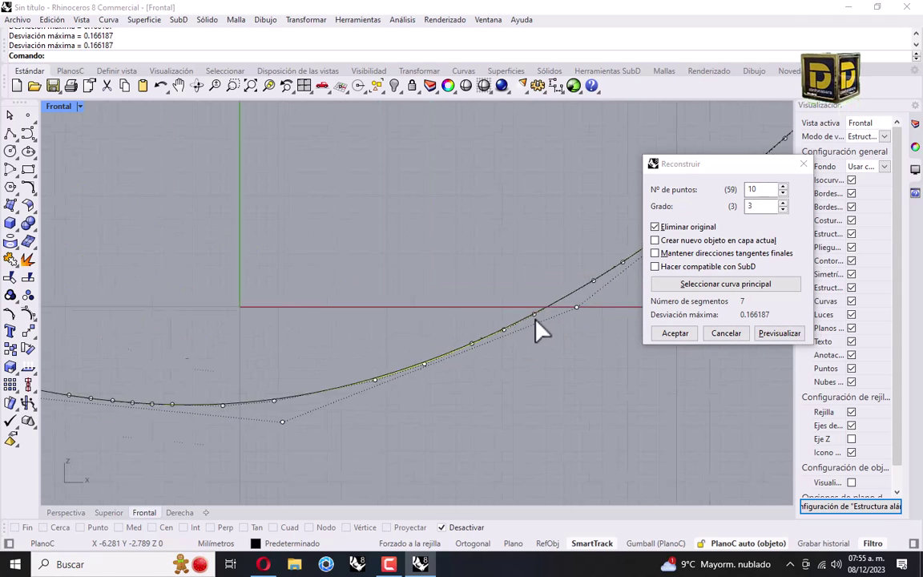
pyautogui.scroll(3, 480, 337)
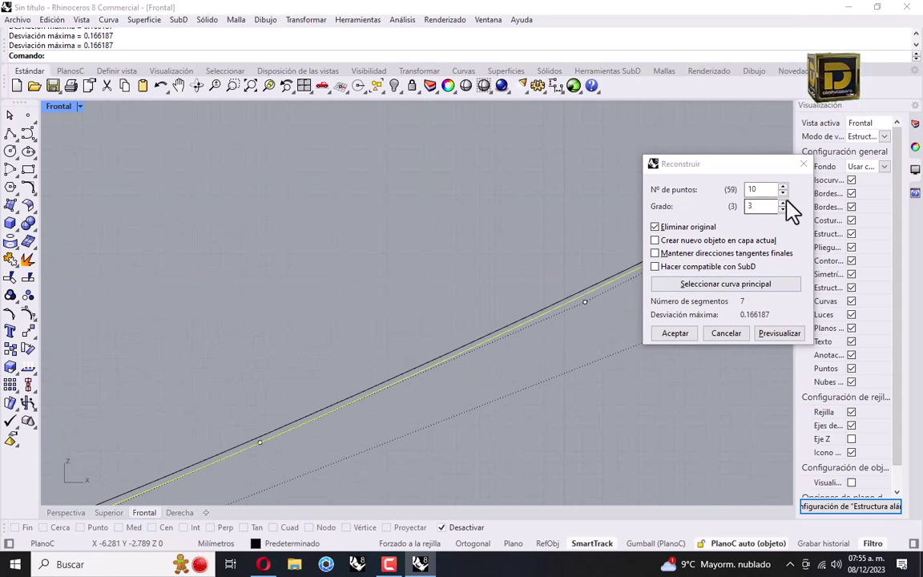
pyautogui.scroll(-4, 545, 240)
# Preview the rebuild with 4 points, accept it and select the rebuilt curve.
pyautogui.doubleClick(756, 190)
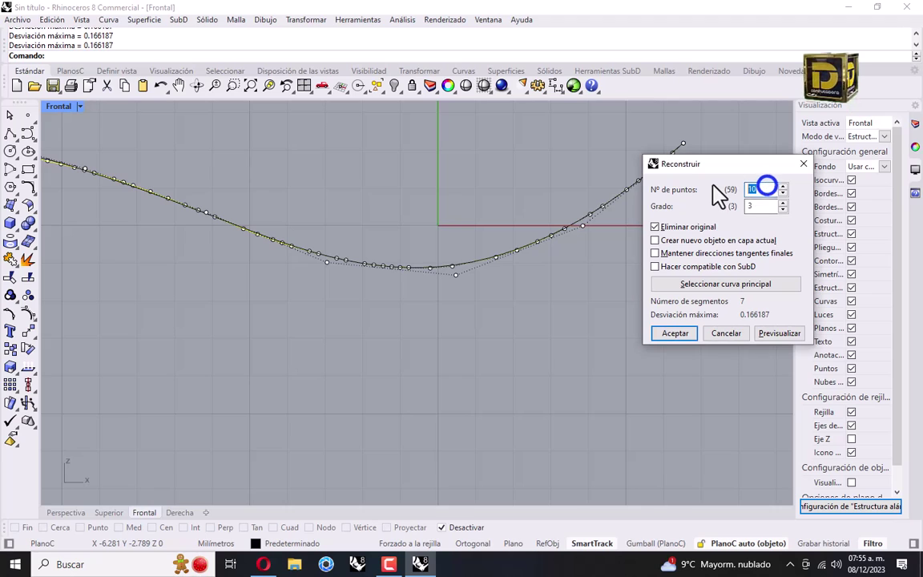
pyautogui.write('4')
pyautogui.click(775, 334)
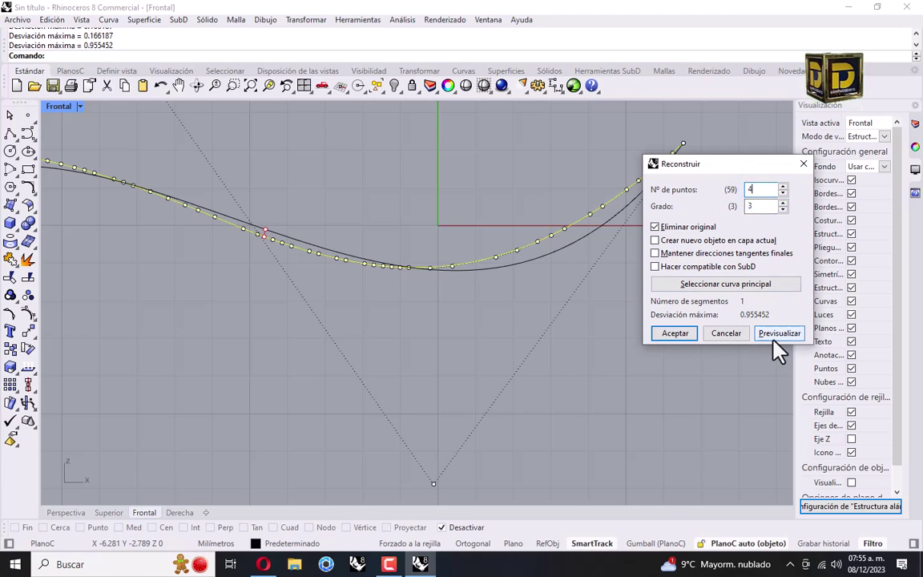
pyautogui.scroll(-3, 516, 248)
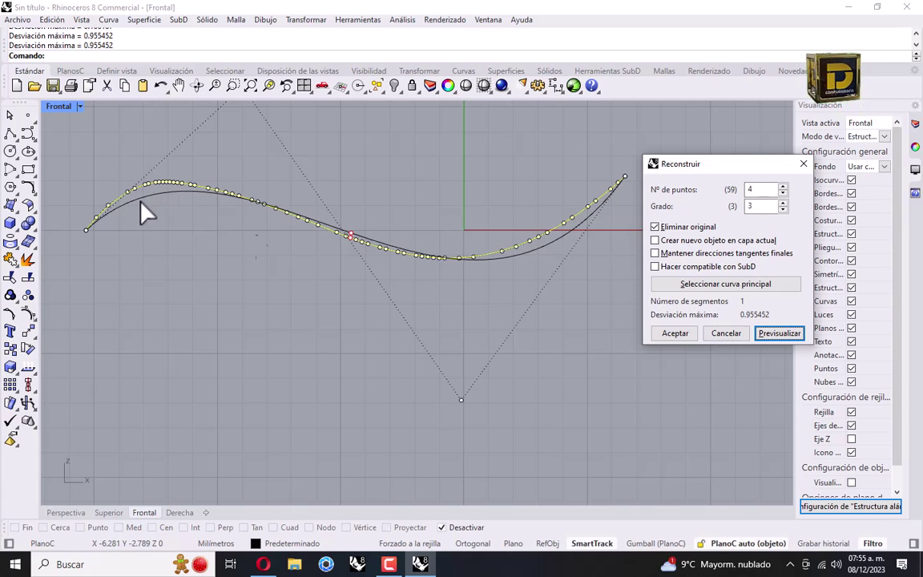
pyautogui.click(677, 335)
pyautogui.click(384, 210)
pyautogui.click(381, 244)
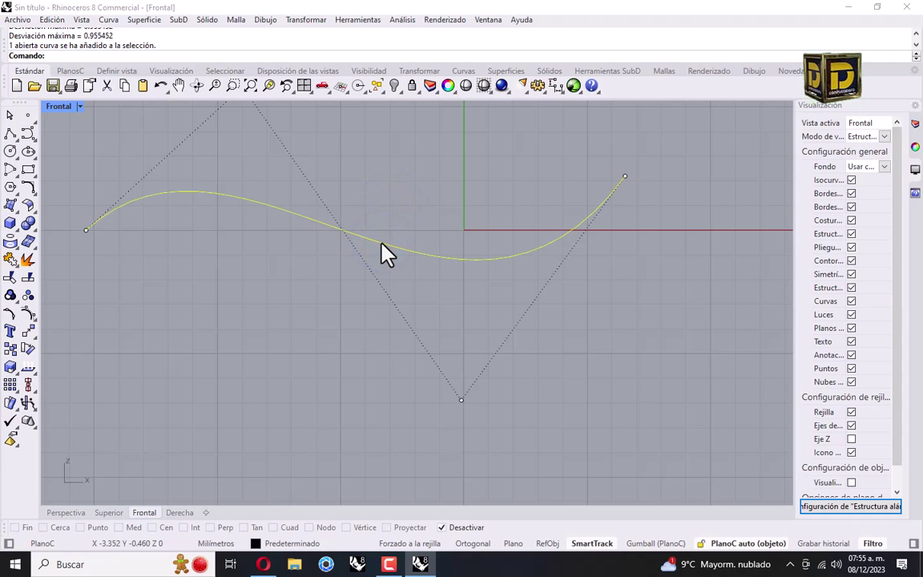
# Undo the curve rebuild and the hiding of the surface and fitted curve, and restore the four-view layout.
pyautogui.hotkey('ctrl', 'z')
pyautogui.click(442, 180)
pyautogui.hotkey('ctrl', 'z')
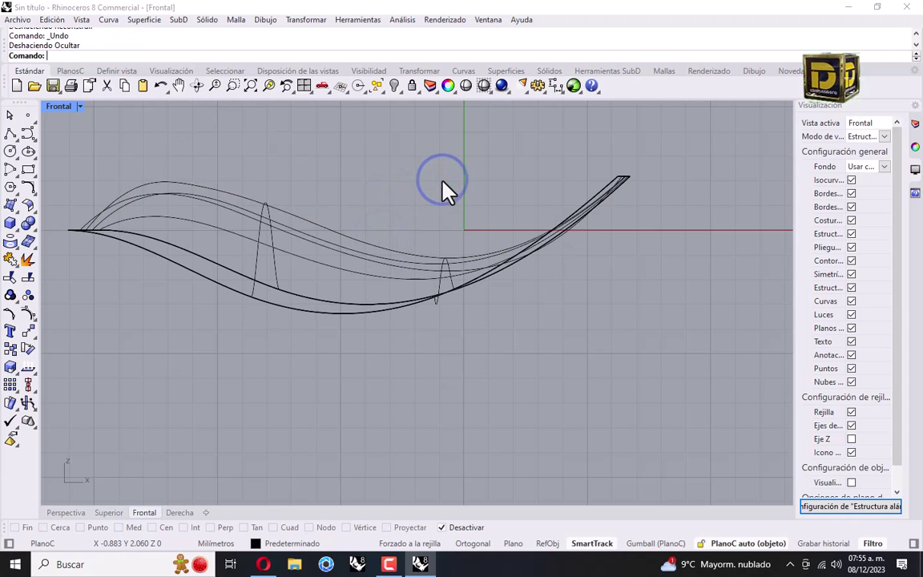
pyautogui.doubleClick(58, 106)
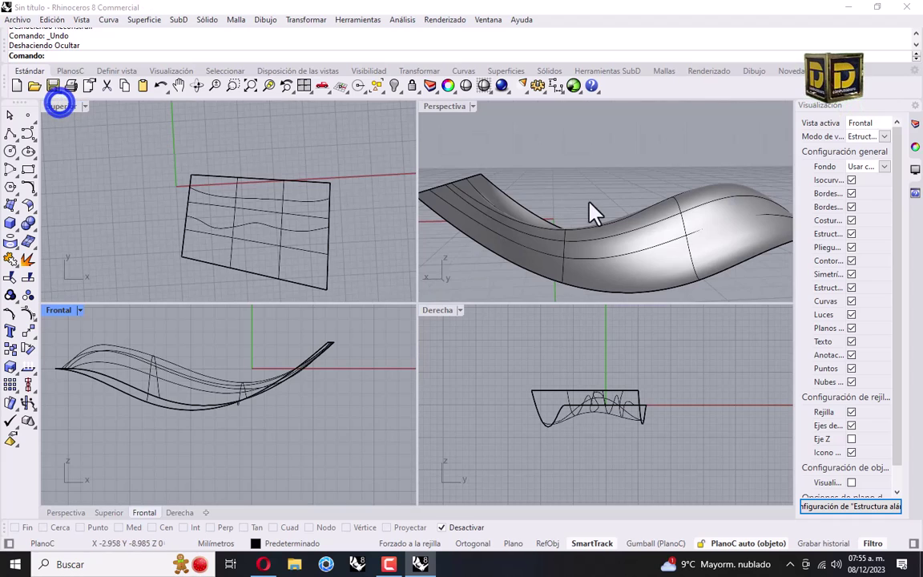
# Select the fitted upper curve and examine its few control points in the top view.
pyautogui.click(255, 199)
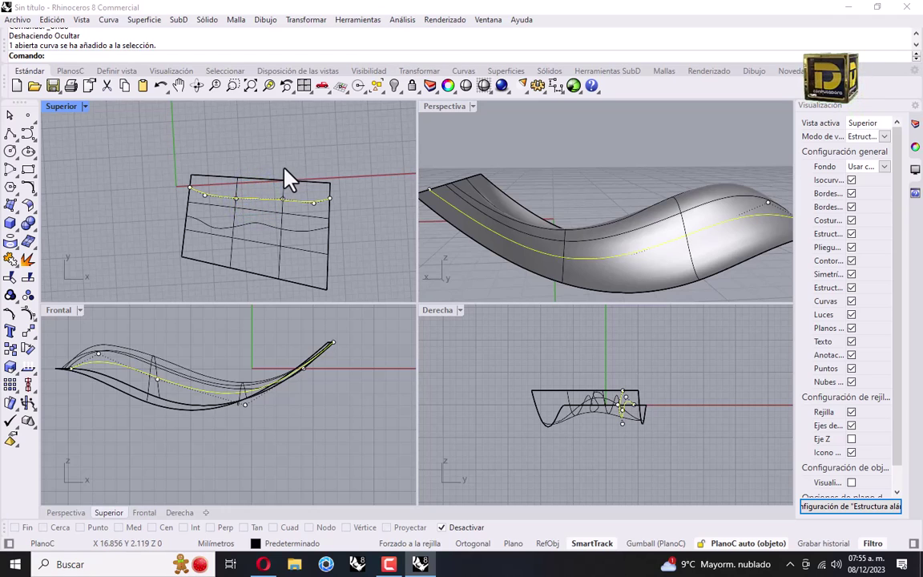
pyautogui.scroll(3, 272, 177)
pyautogui.moveTo(255, 190); pyautogui.dragTo(227, 158, button='right')
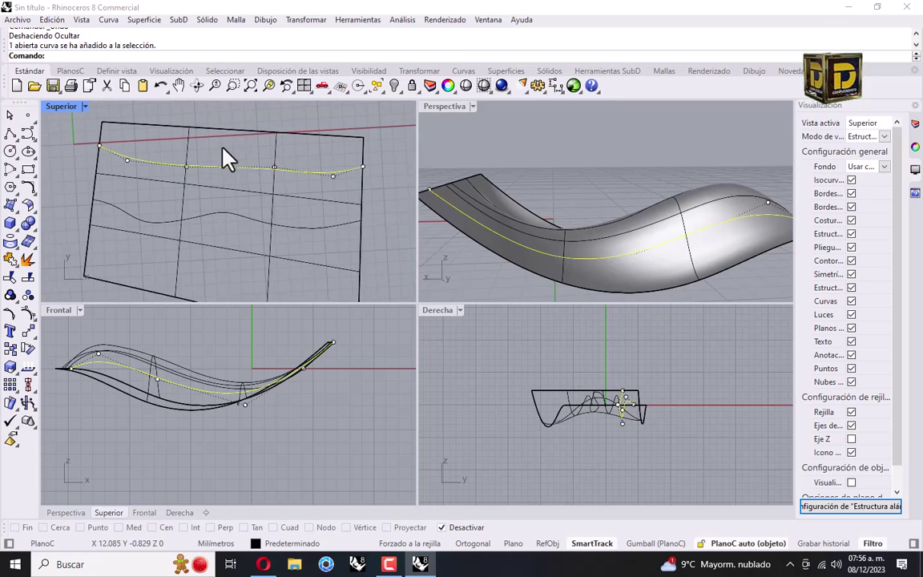
# Deselect everything, select the fitted upper curve alone in the top view and turn on its edit points.
pyautogui.scroll(-3, 267, 179)
pyautogui.press('Escape')
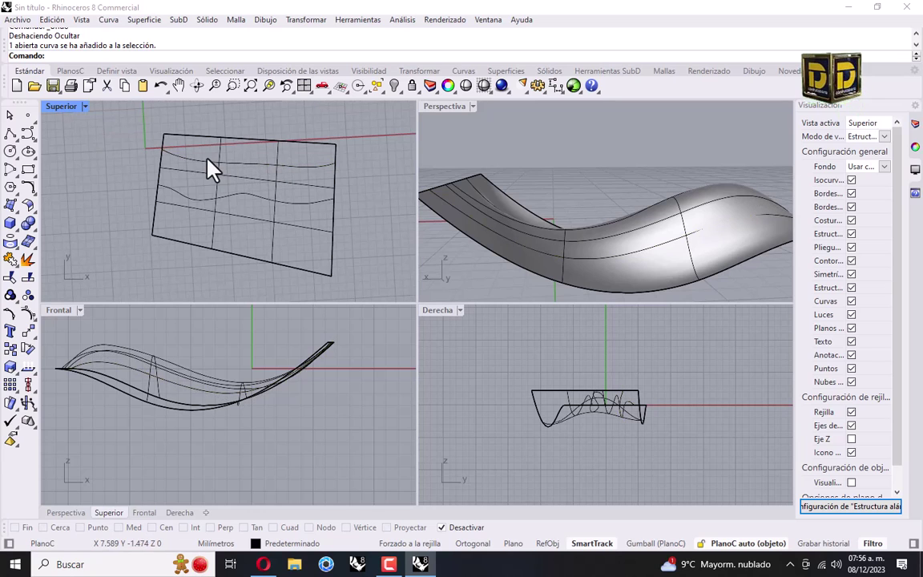
pyautogui.click(205, 156)
pyautogui.click(222, 154)
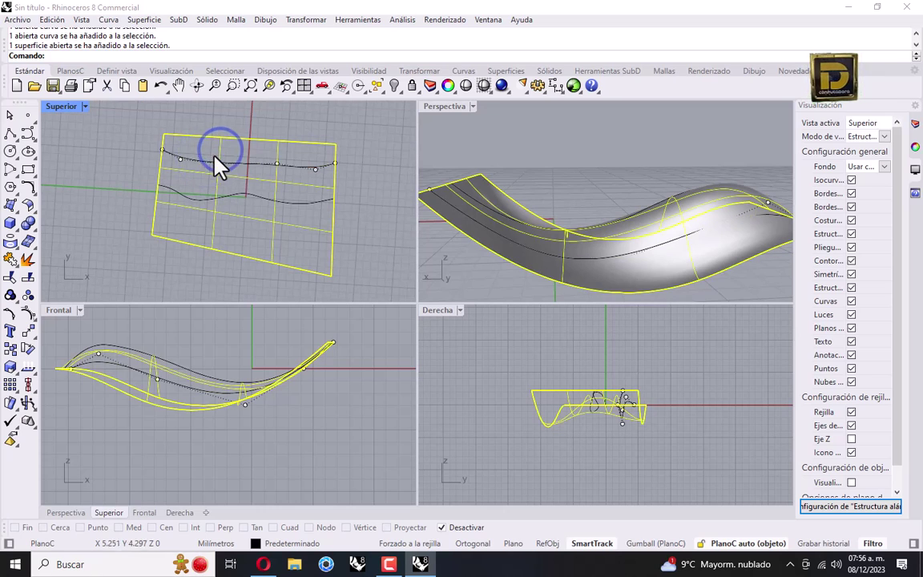
pyautogui.click(197, 161)
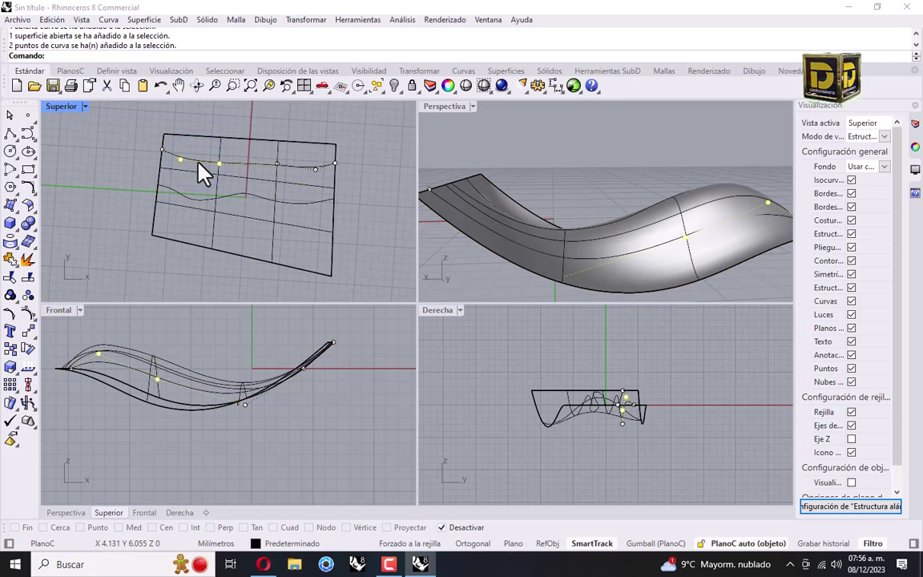
pyautogui.click(118, 159)
pyautogui.click(184, 159)
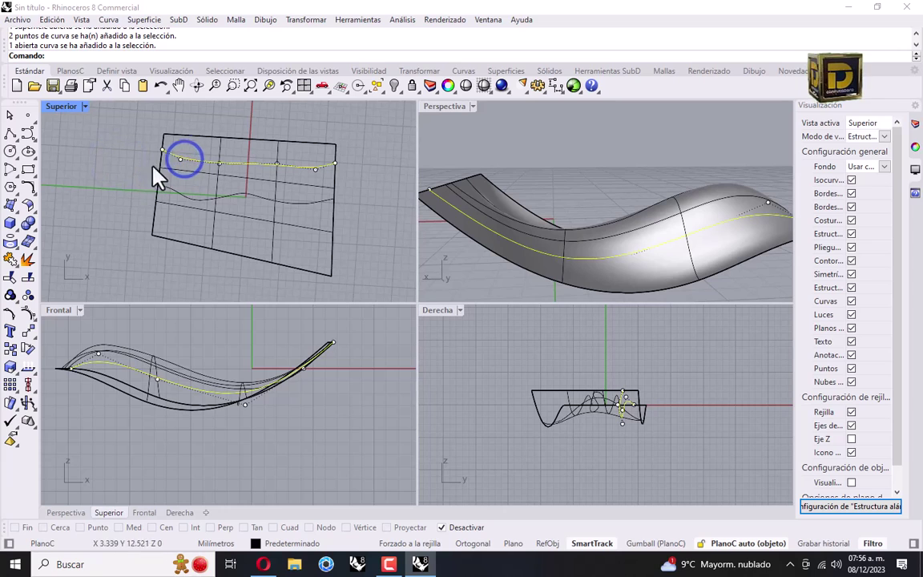
pyautogui.click(9, 315)
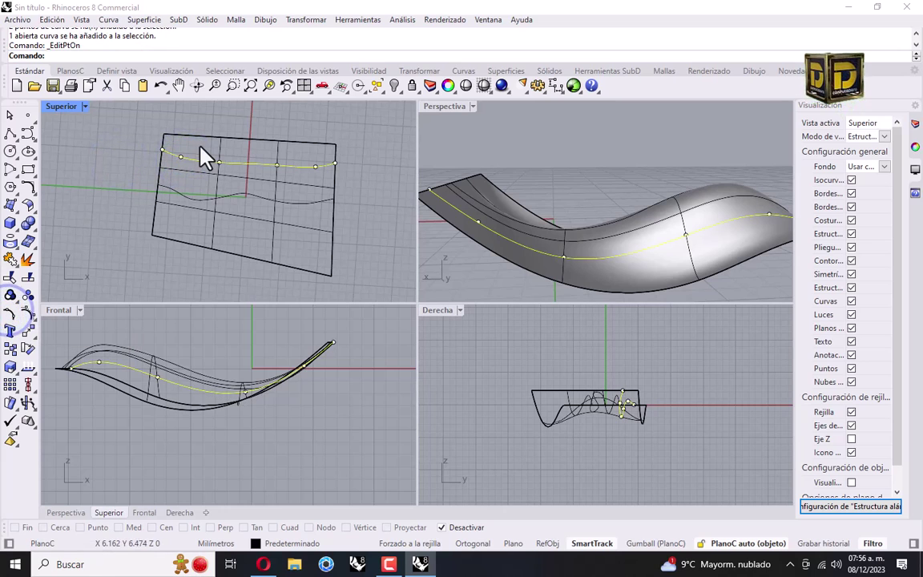
# Examine where the fitted curve's edit points lie relative to the surface's isocurves, and compare them with the points of the projected curve.
pyautogui.scroll(5, 165, 155)
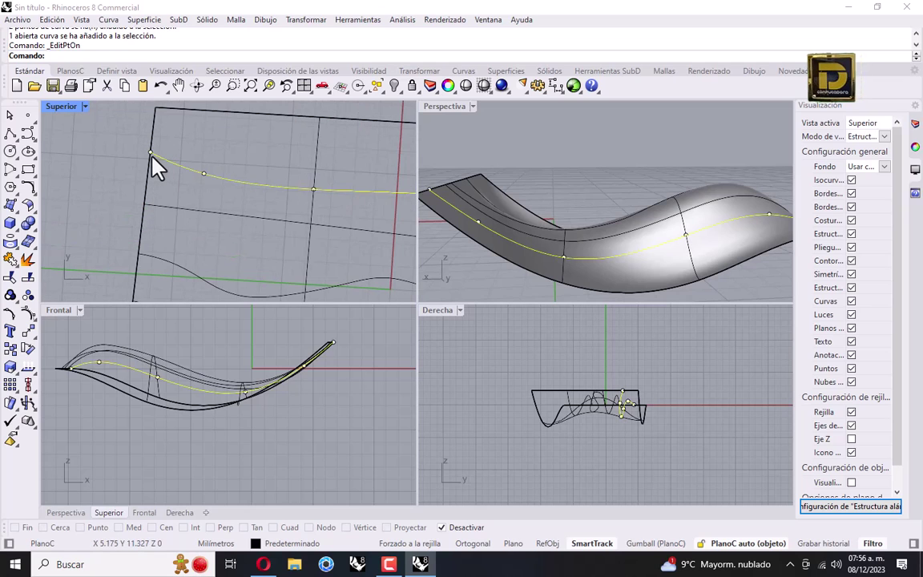
pyautogui.scroll(5, 314, 196)
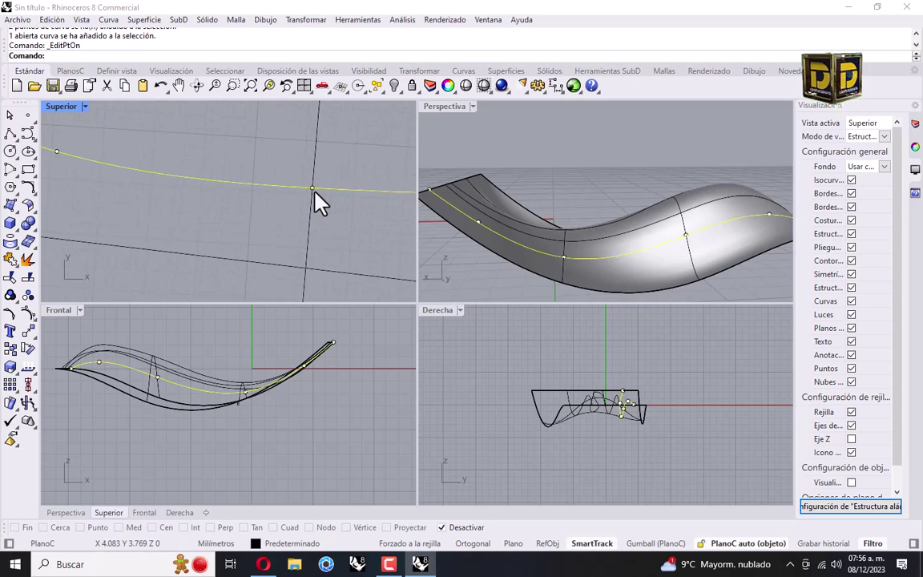
pyautogui.scroll(-5, 270, 202)
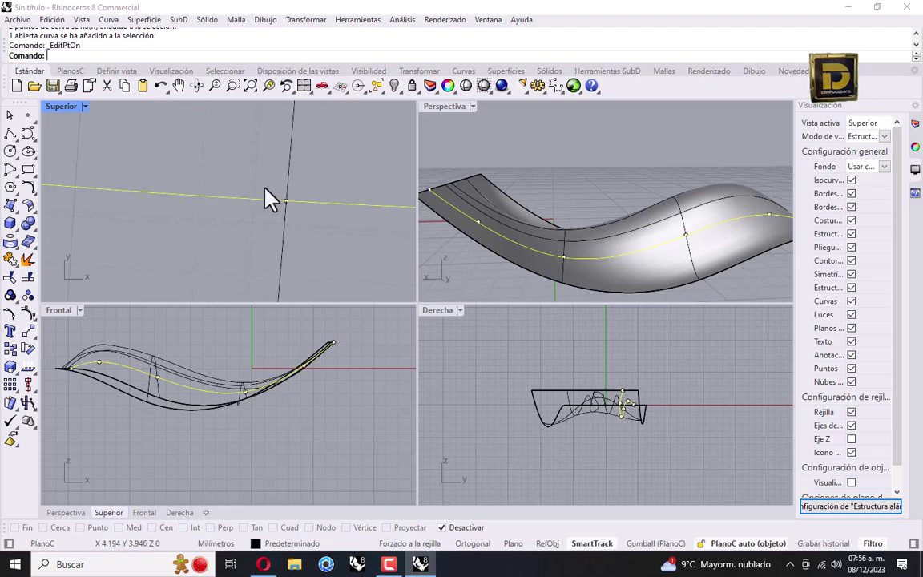
pyautogui.scroll(-2, 348, 205)
pyautogui.scroll(5, 357, 206)
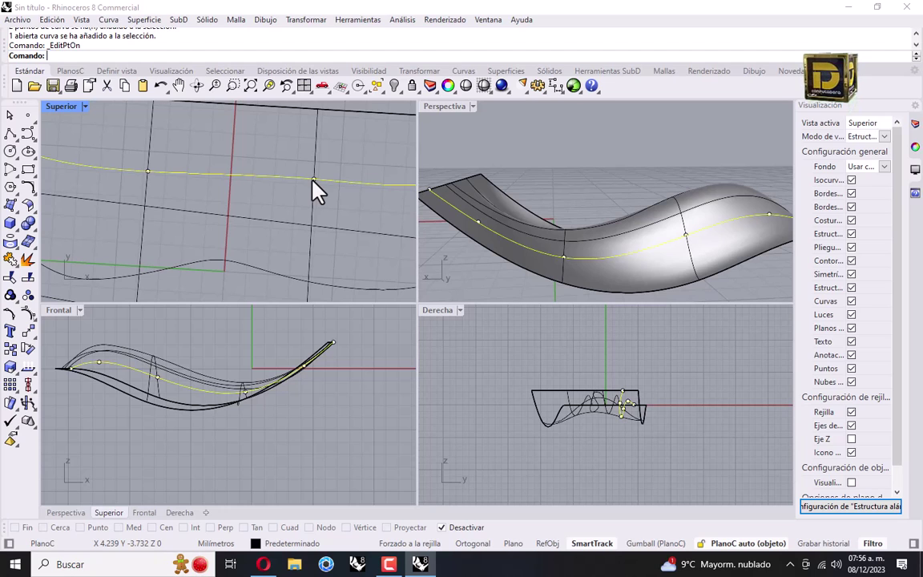
pyautogui.scroll(-4, 267, 193)
pyautogui.scroll(3, 320, 194)
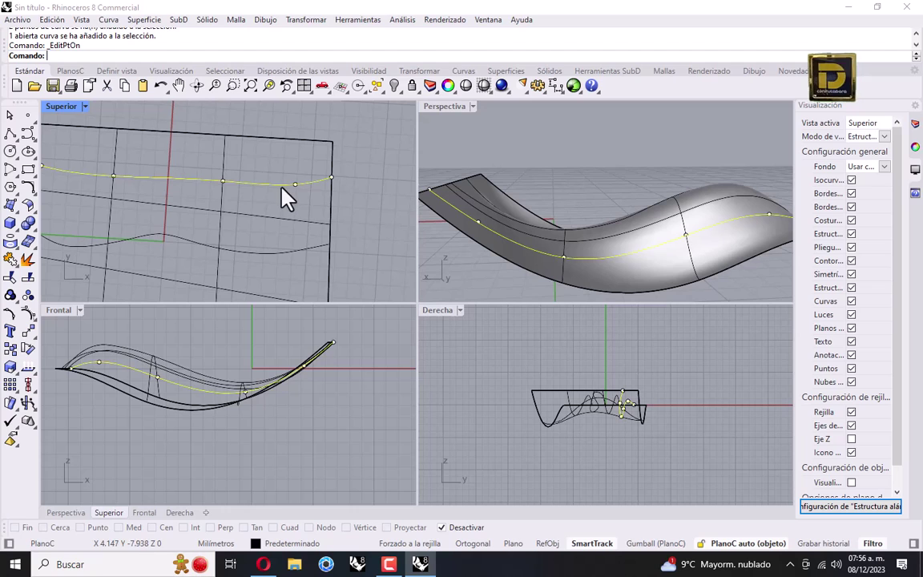
pyautogui.scroll(-3, 270, 164)
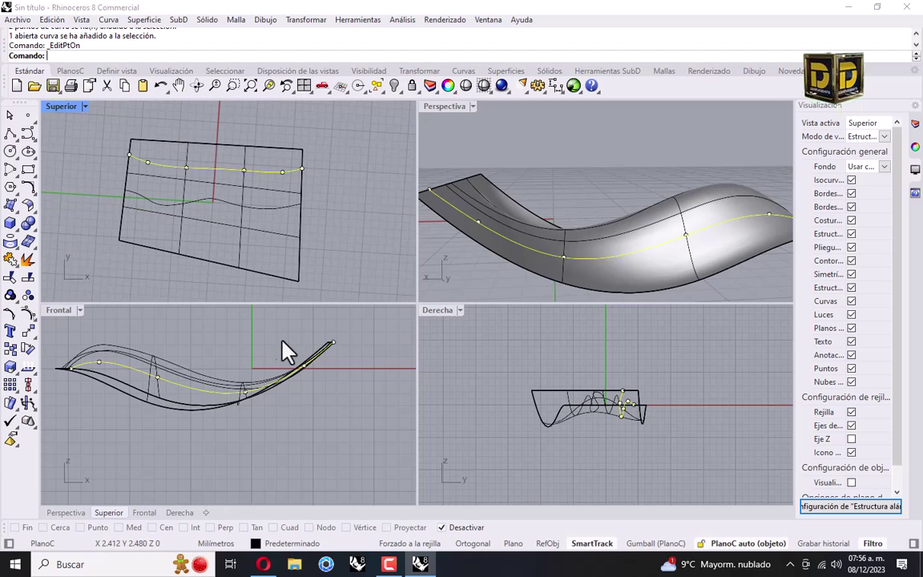
pyautogui.click(223, 204)
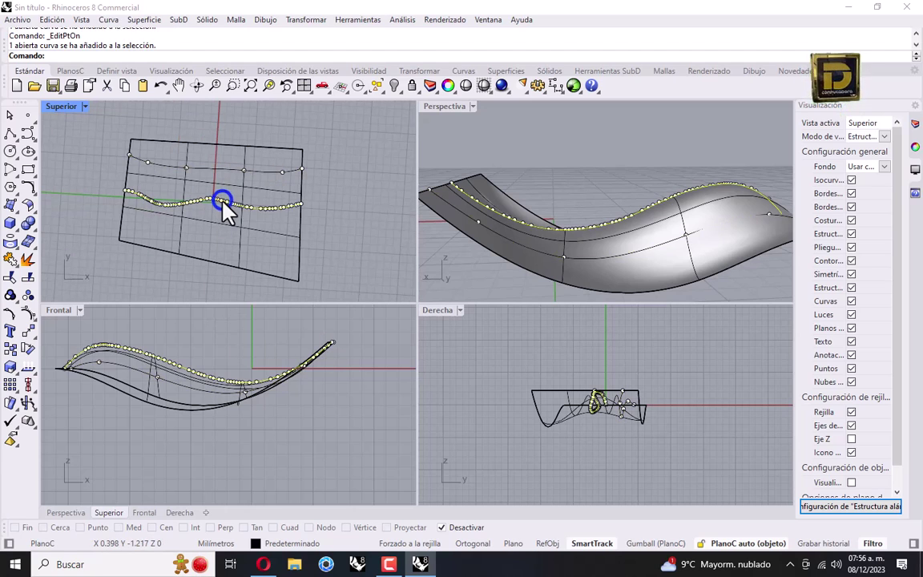
pyautogui.click(216, 168)
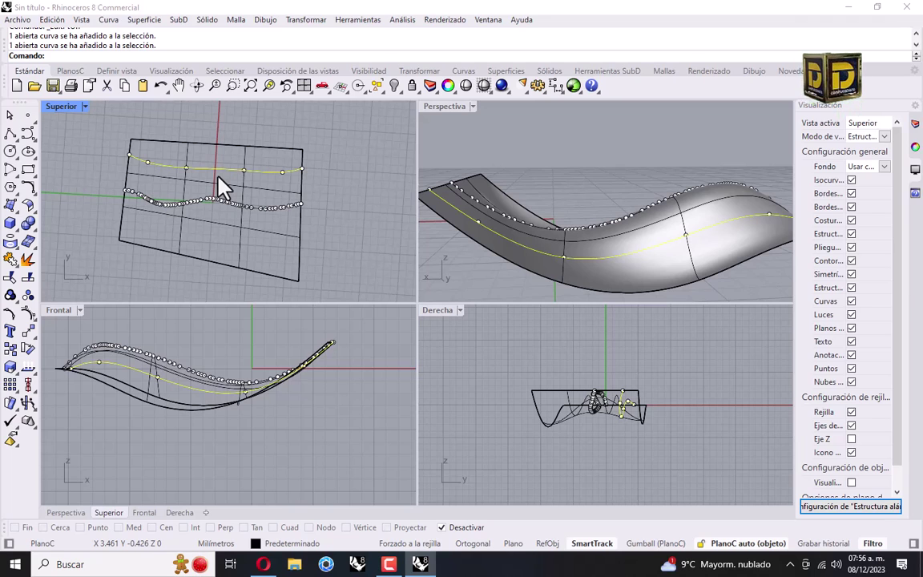
# Raise the fitted curve's edit point on the first interior isocurve slightly in the front view, and turn the points off.
pyautogui.click(185, 169)
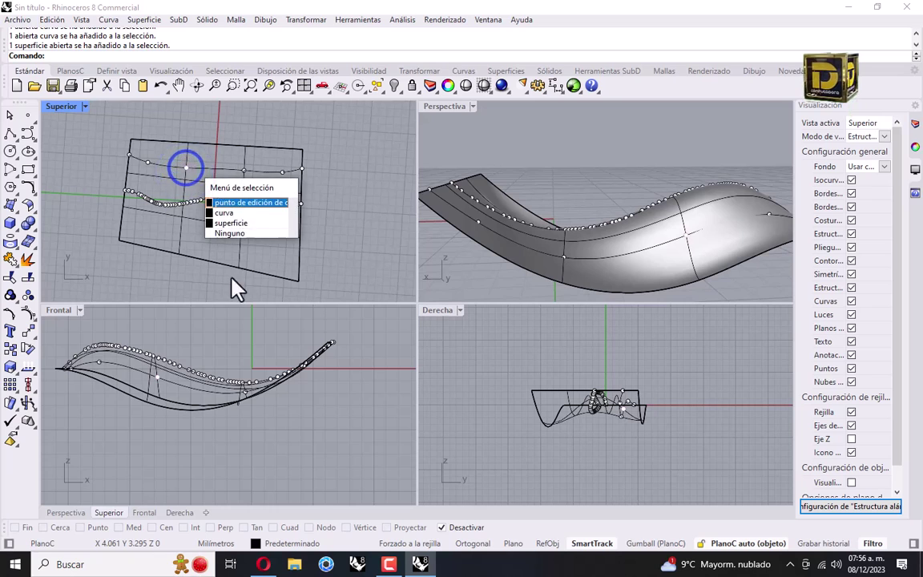
pyautogui.click(249, 203)
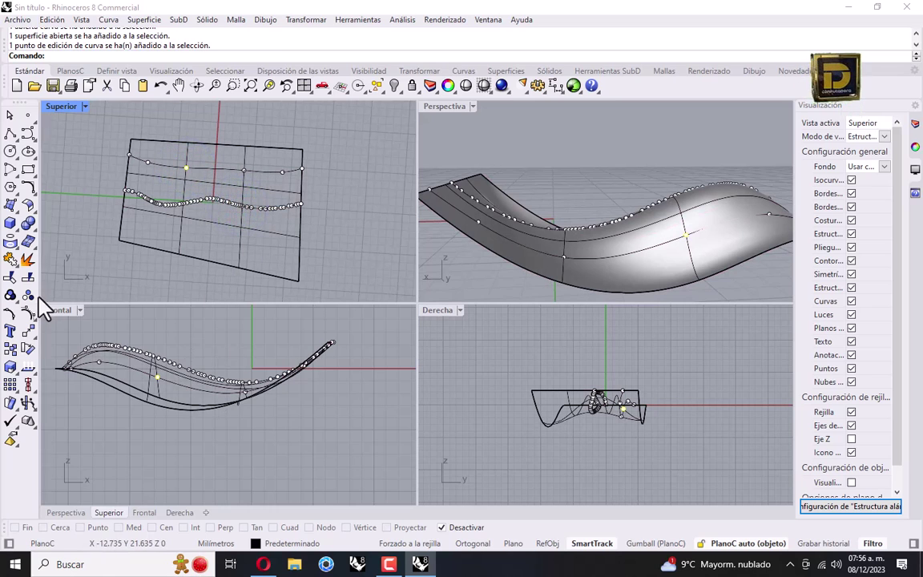
pyautogui.scroll(3, 145, 370)
pyautogui.moveTo(120, 355); pyautogui.dragTo(119, 341)
pyautogui.scroll(3, 168, 214)
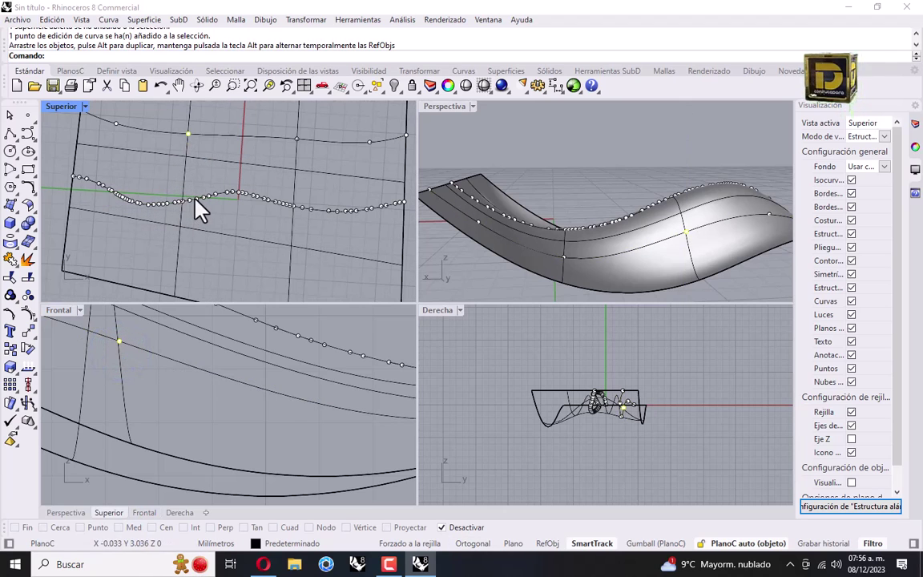
pyautogui.press('Escape')
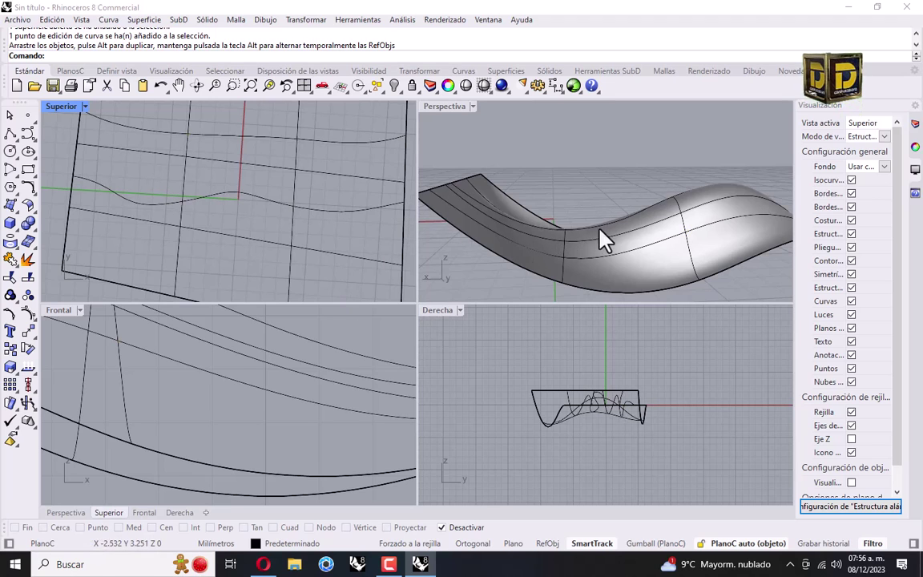
# Hide the surface together with the projected lower curve.
pyautogui.scroll(4, 598, 237)
pyautogui.click(256, 206)
pyautogui.hotkey('ctrl', 'a')
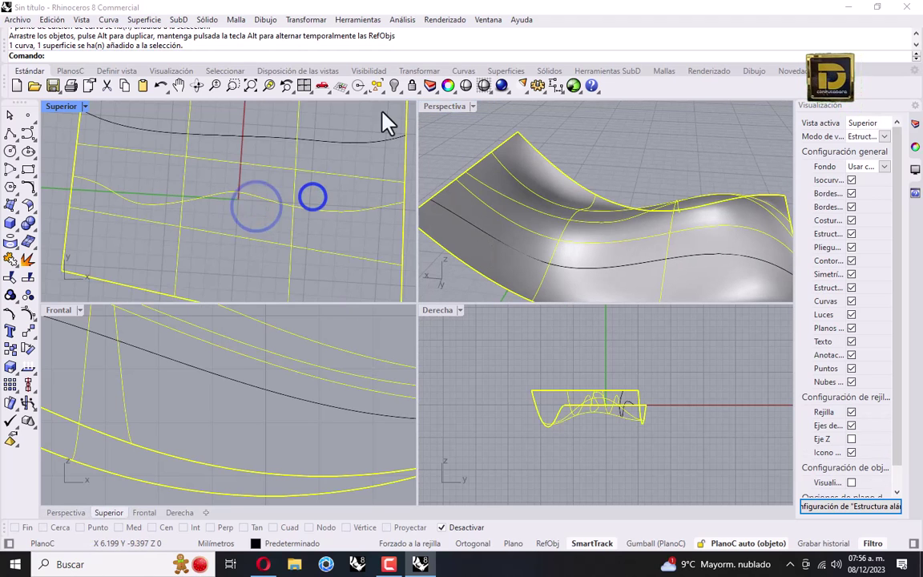
pyautogui.click(390, 85)
# Shift the fitted curve's third control point slightly in the front view, and show the hidden surface and projected curve again.
pyautogui.click(320, 139)
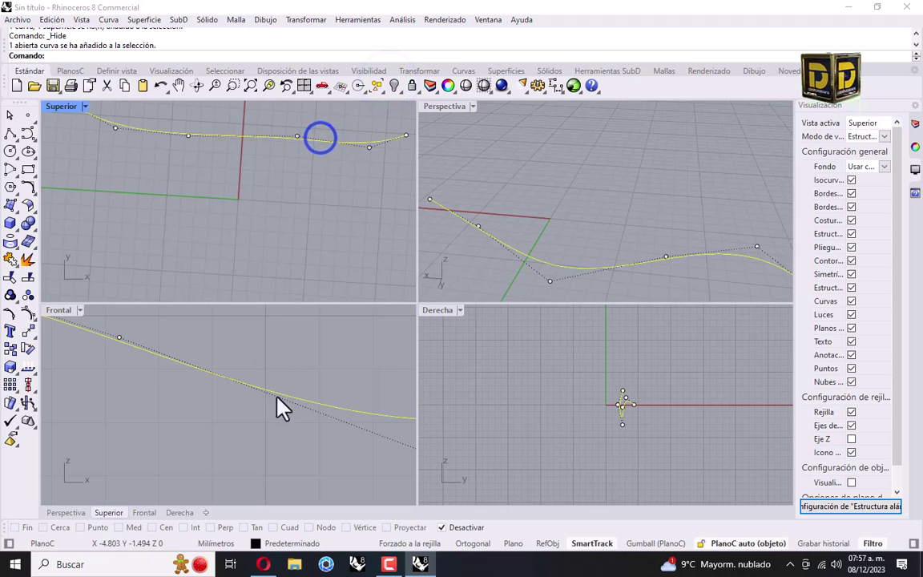
pyautogui.scroll(-2, 241, 389)
pyautogui.moveTo(245, 387)
pyautogui.mouseDown()
pyautogui.moveTo(263, 367)
pyautogui.moveTo(239, 386)
pyautogui.mouseUp()
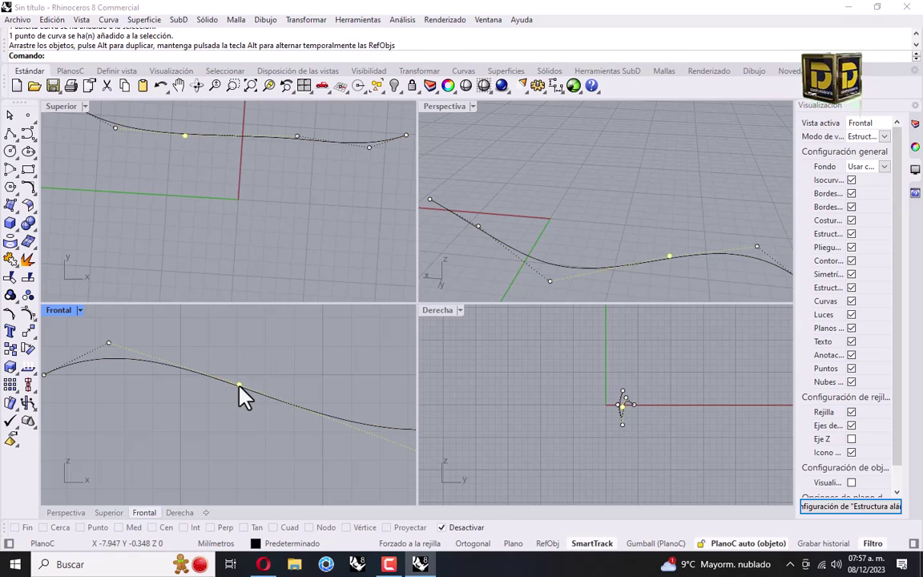
pyautogui.click(395, 87)
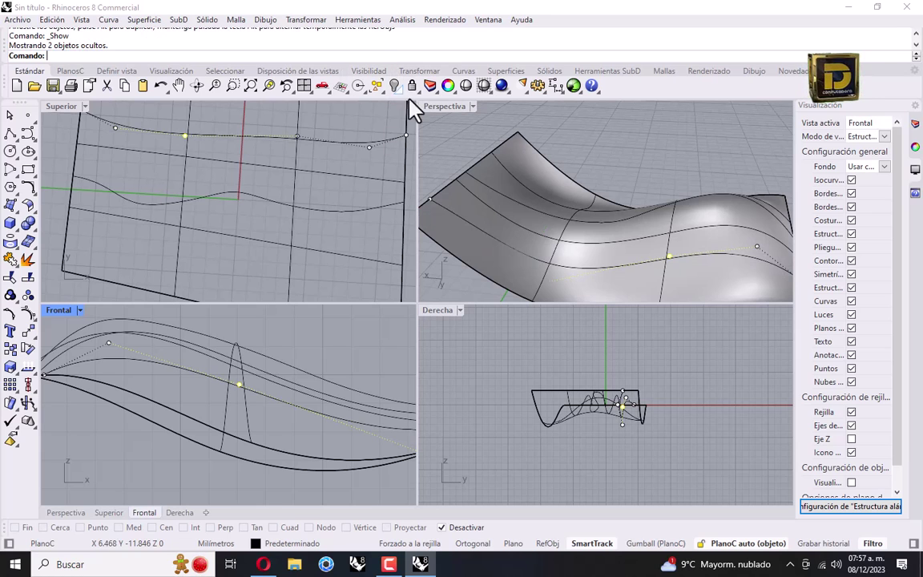
pyautogui.moveTo(614, 181)
pyautogui.mouseDown(button='right')
pyautogui.moveTo(449, 177)
pyautogui.moveTo(479, 190)
pyautogui.mouseUp(button='right')
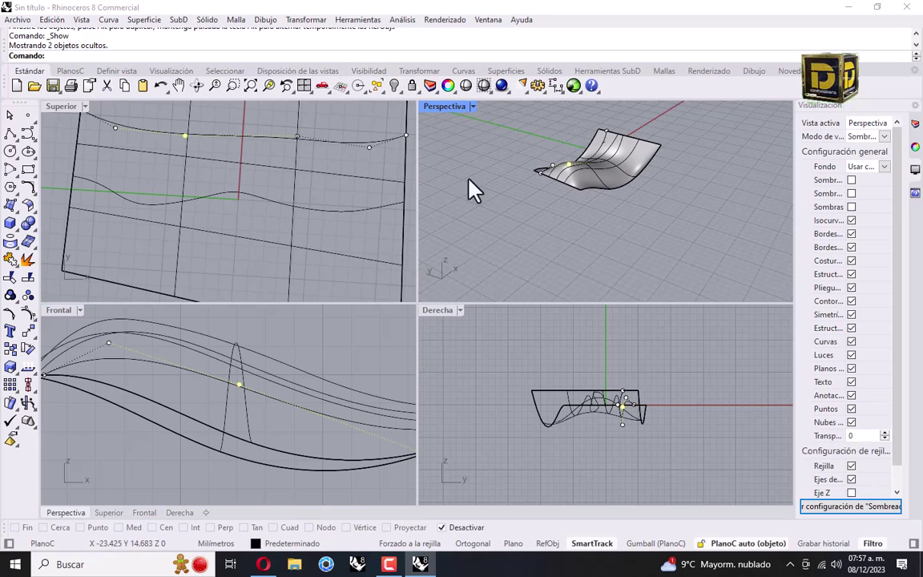
pyautogui.press('Escape')
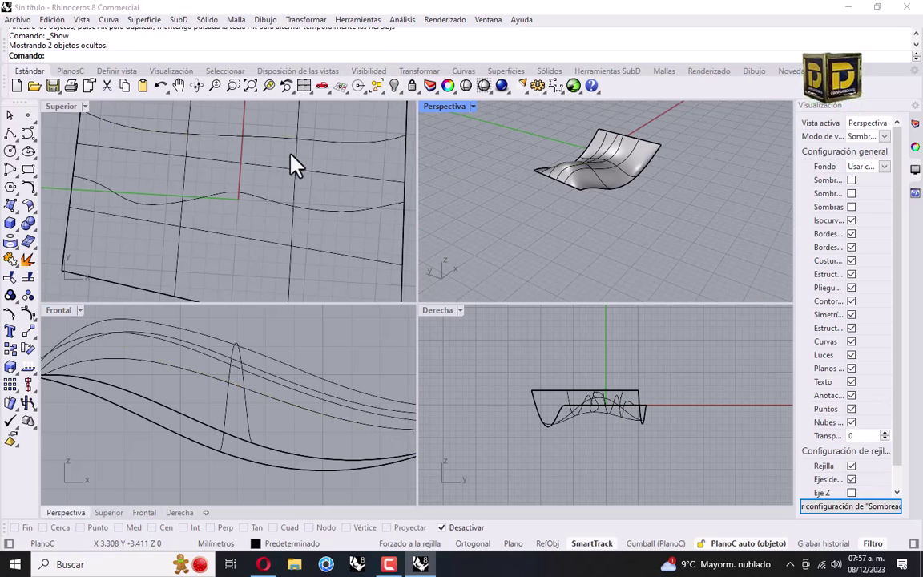
# Undo the point edits, the hiding, the projection and the curve fit, back to the two original curves.
pyautogui.click(246, 138)
pyautogui.hotkey('ctrl', 'z')
pyautogui.hotkey('ctrl', 'z')
pyautogui.hotkey('ctrl', 'z')
pyautogui.hotkey('ctrl', 'z')
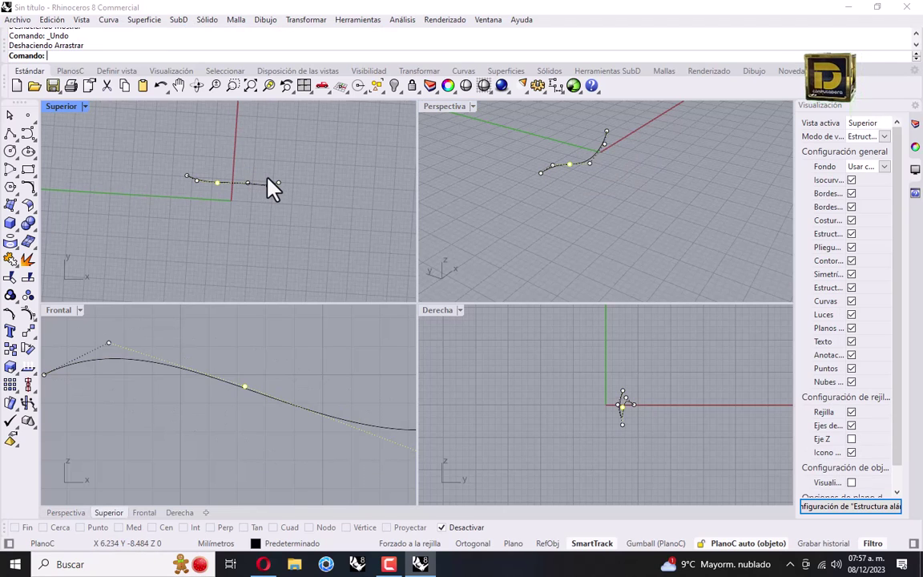
pyautogui.hotkey('ctrl', 'z')
pyautogui.hotkey('ctrl', 'z')
pyautogui.click(320, 182)
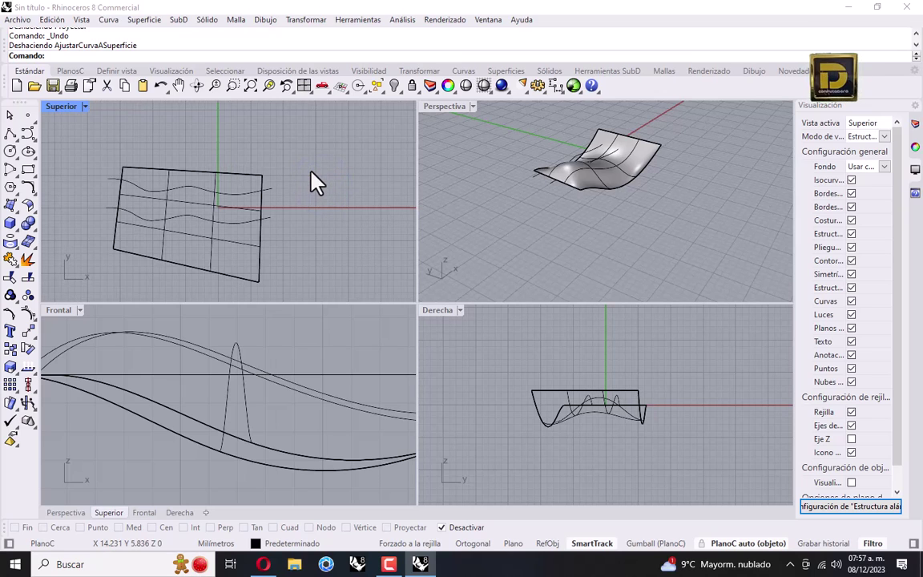
# Fit the upper curve to the surface with AjustarCurvaASuperficie, setting CrearBeziers=Sí and keeping EliminarOriginal=Sí and Grado=3.
pyautogui.write('AjustarCurvaASuperficie')
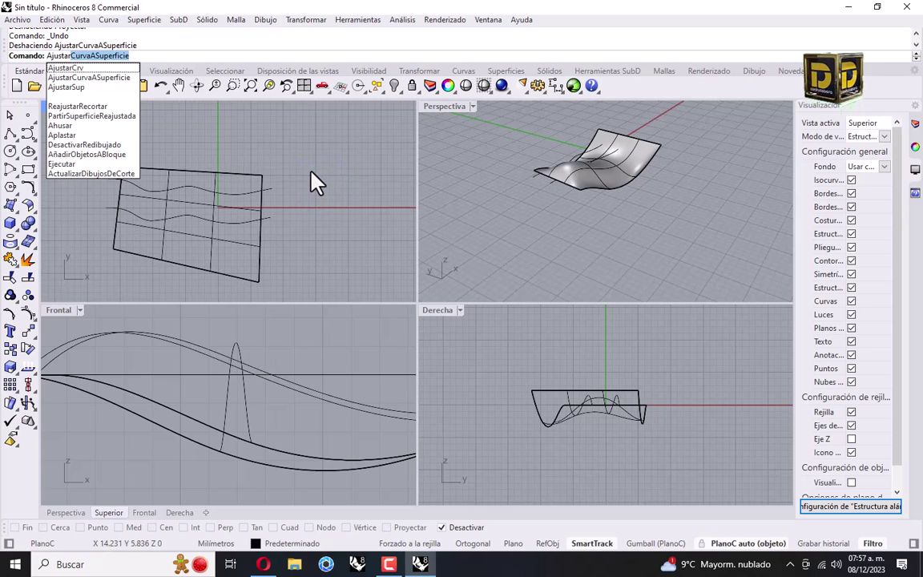
pyautogui.click(114, 77)
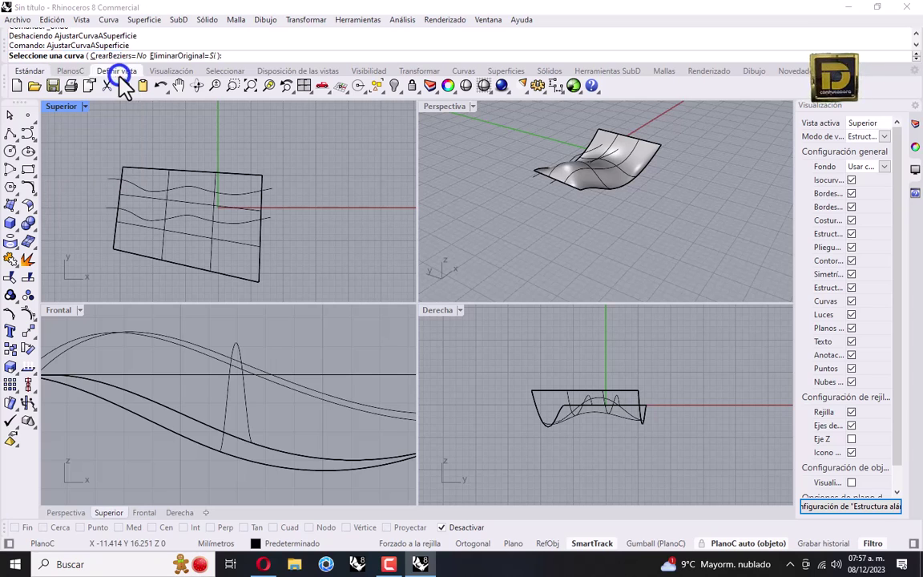
pyautogui.click(237, 198)
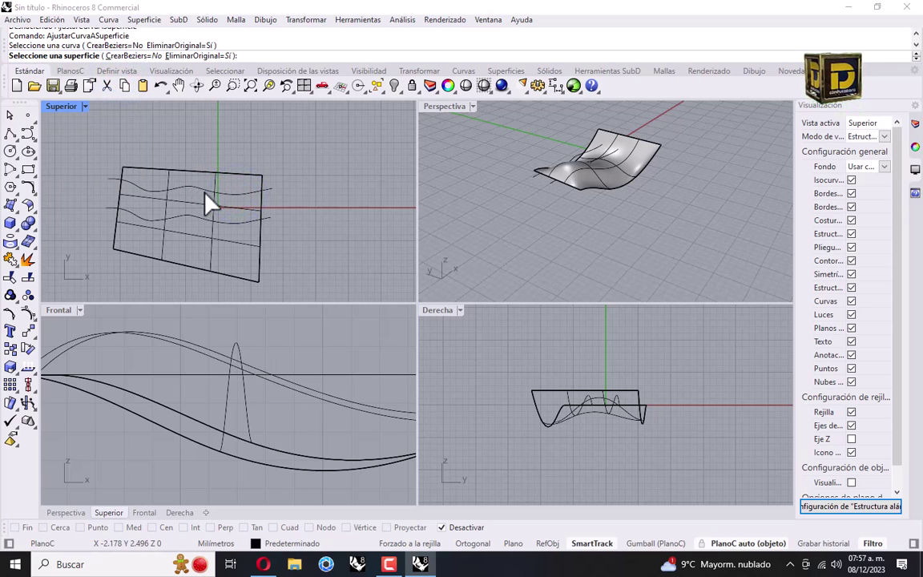
pyautogui.click(215, 176)
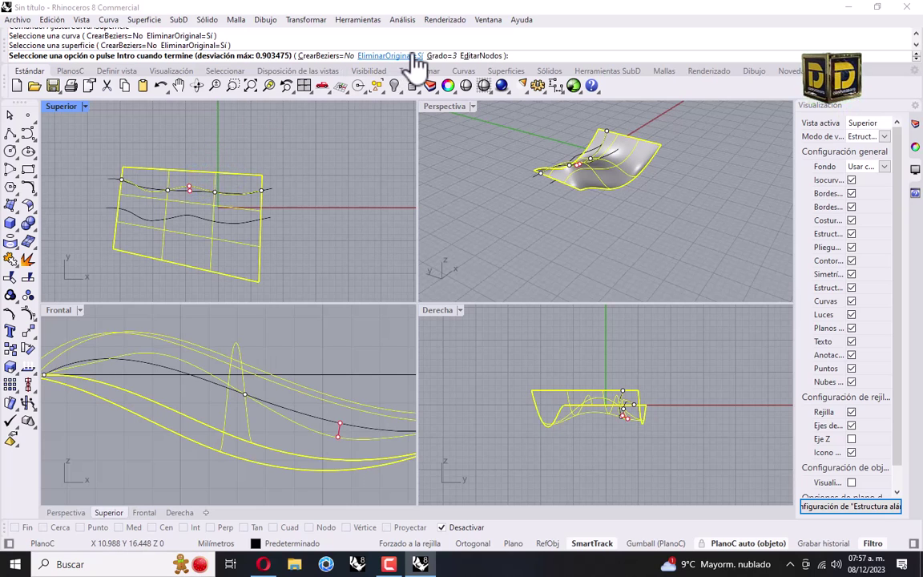
pyautogui.click(336, 61)
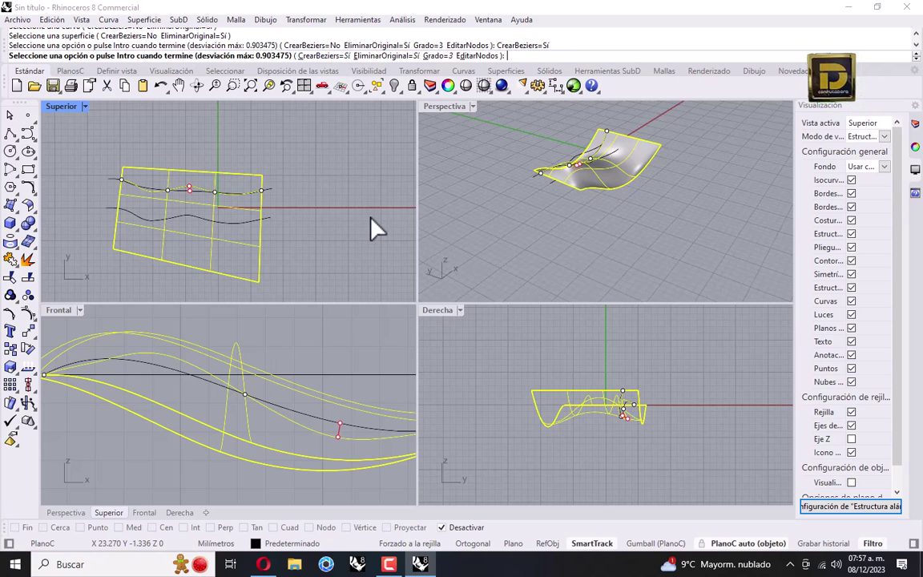
pyautogui.press('Return')
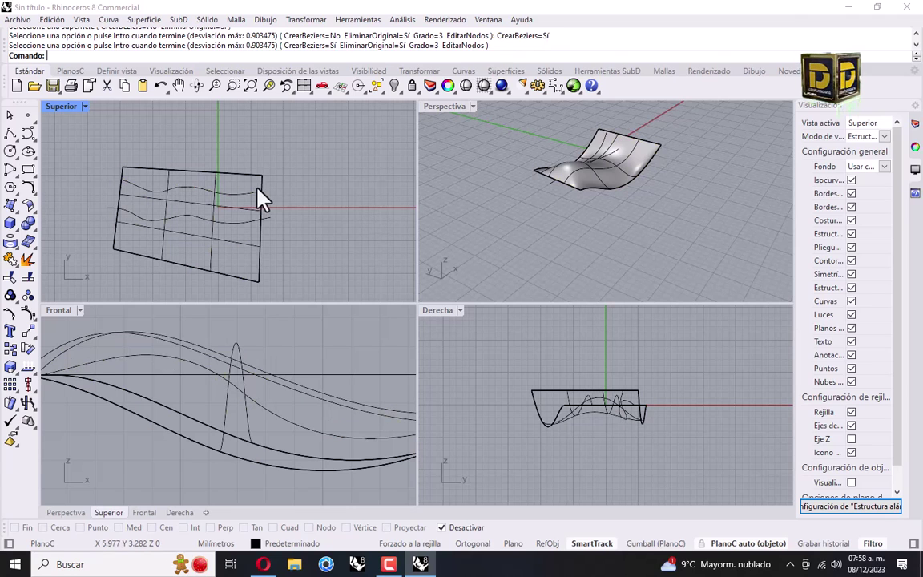
# Select the separate Bézier segments of the fitted upper curve one by one and examine their control points.
pyautogui.click(231, 195)
pyautogui.click(184, 185)
pyautogui.click(138, 185)
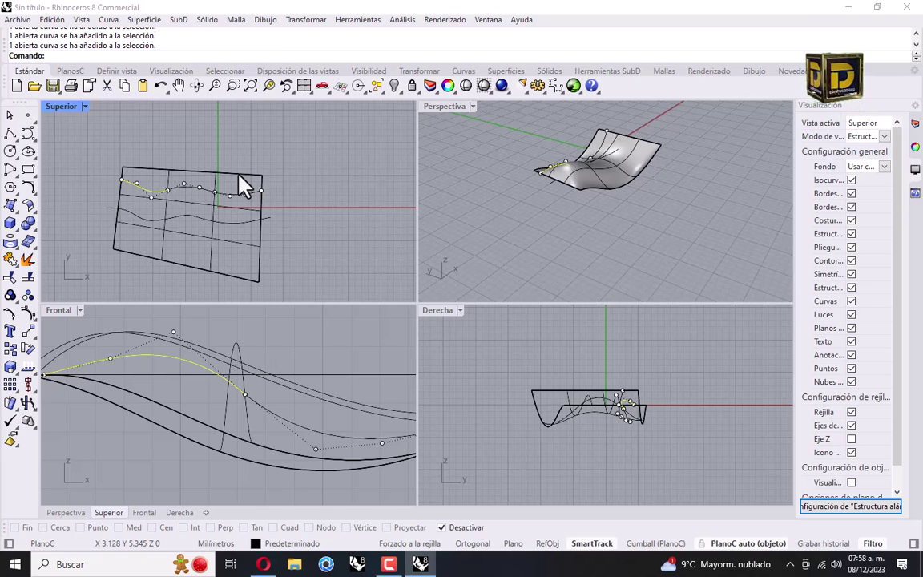
pyautogui.click(323, 150)
pyautogui.click(151, 189)
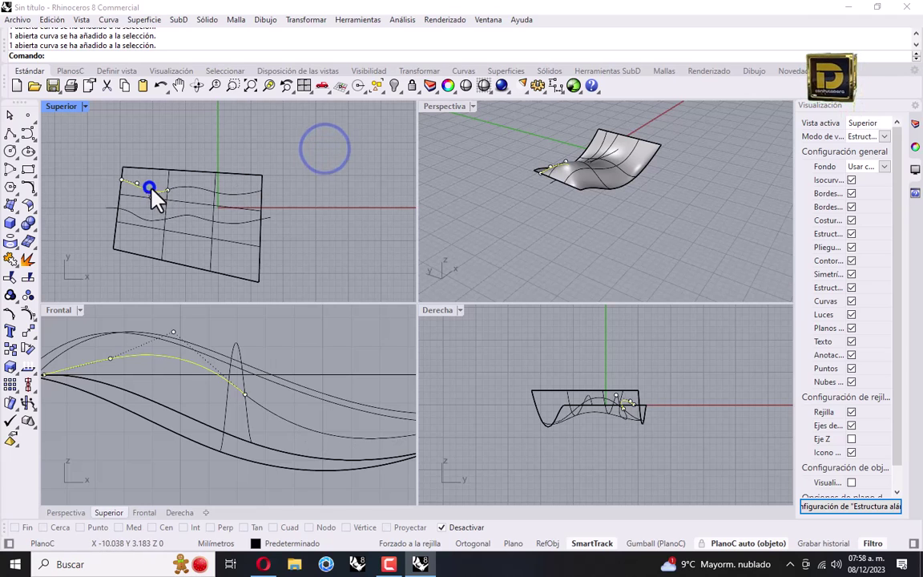
pyautogui.click(201, 187)
pyautogui.click(234, 196)
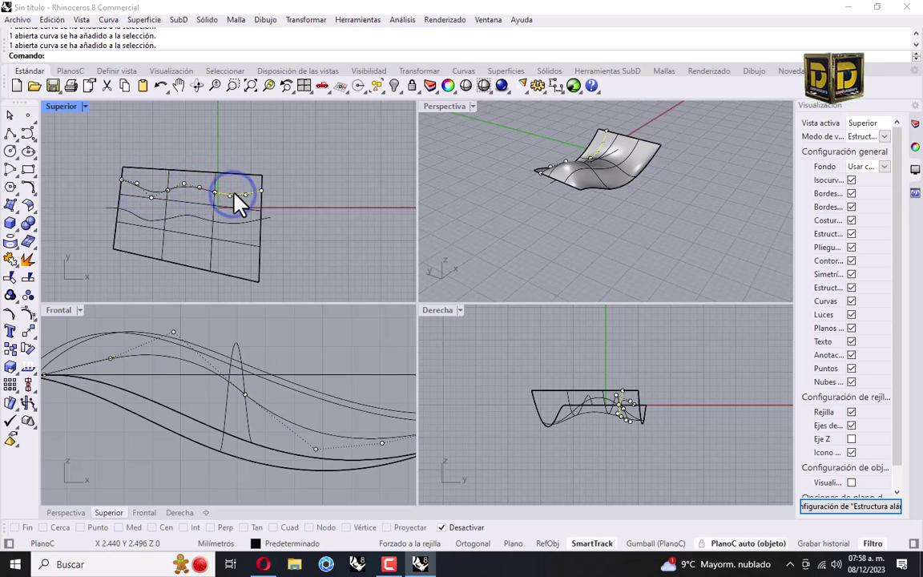
pyautogui.click(268, 133)
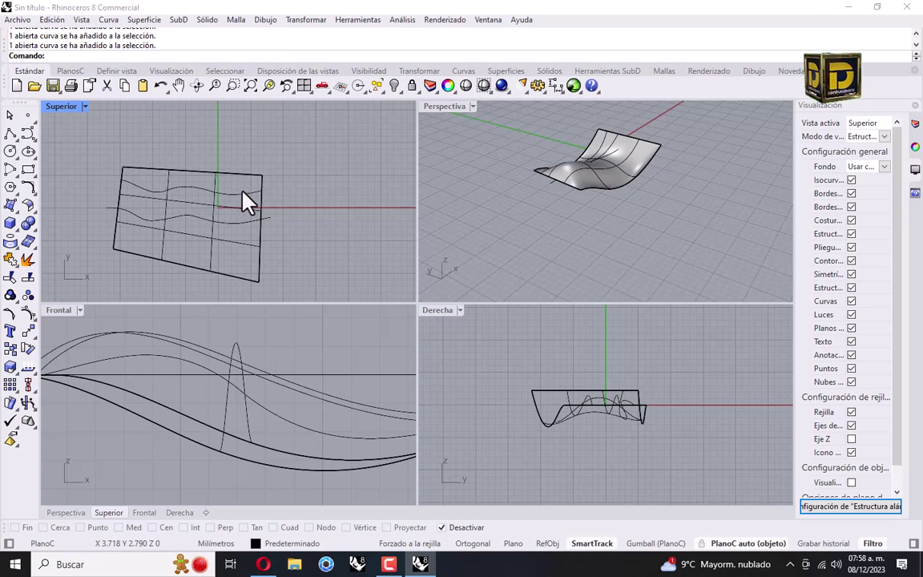
# Undo the Bézier fit and start AjustarCurvaASuperficie again on the upper curve and the surface, keeping CrearBeziers=Sí and EliminarOriginal=Sí.
pyautogui.hotkey('ctrl', 'z')
pyautogui.click(248, 193)
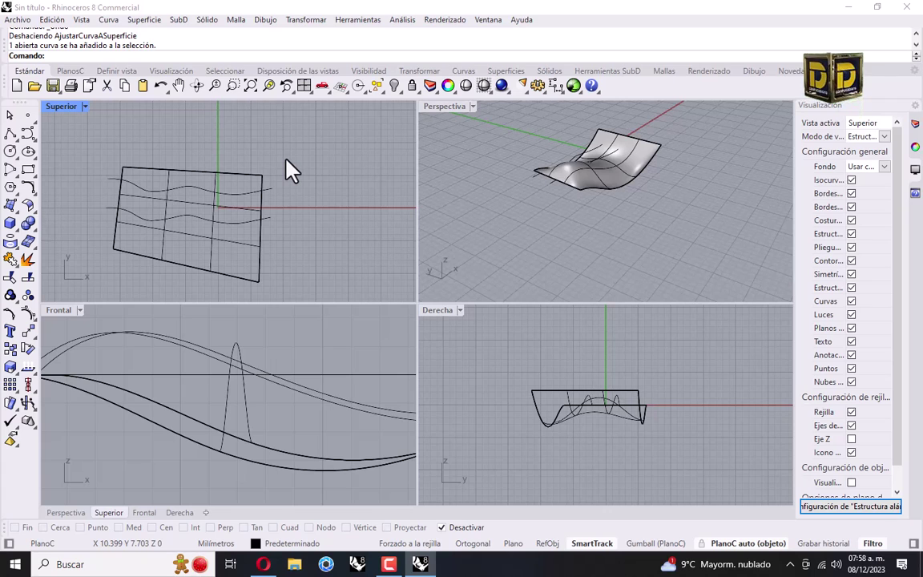
pyautogui.write('_FitCurveToSurface')
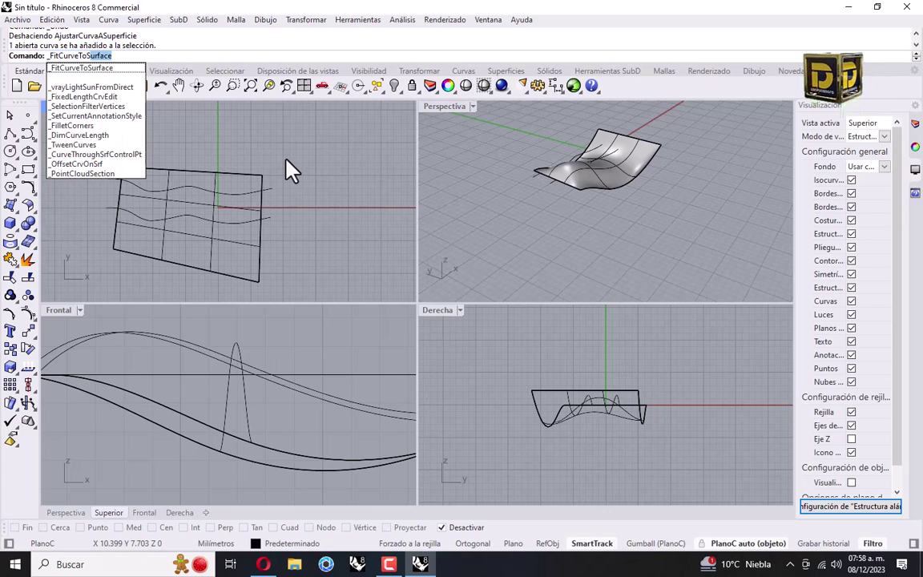
pyautogui.click(90, 68)
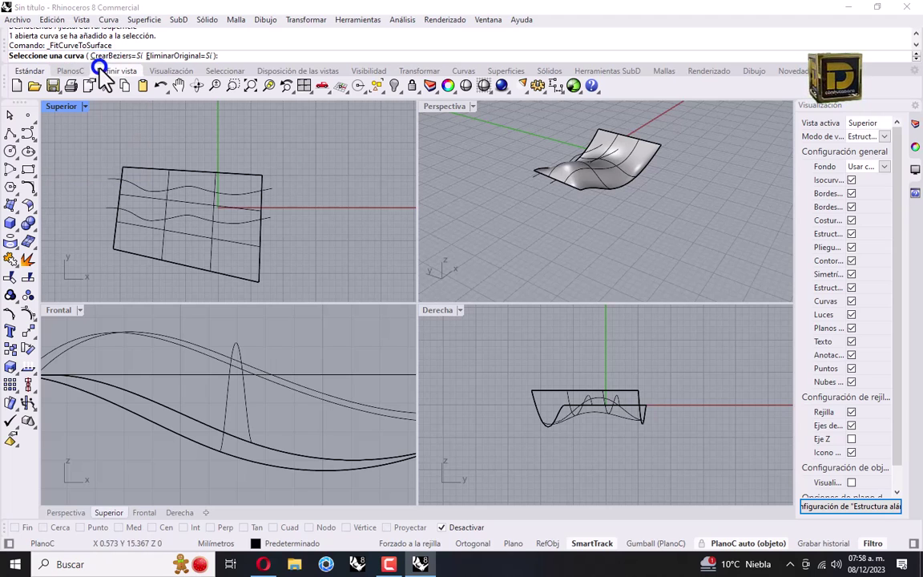
pyautogui.click(239, 202)
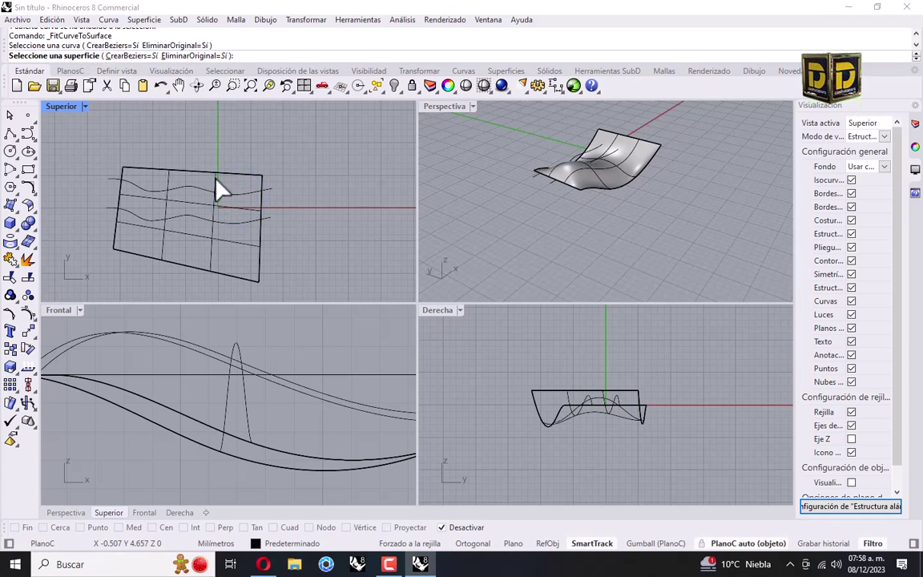
pyautogui.click(217, 183)
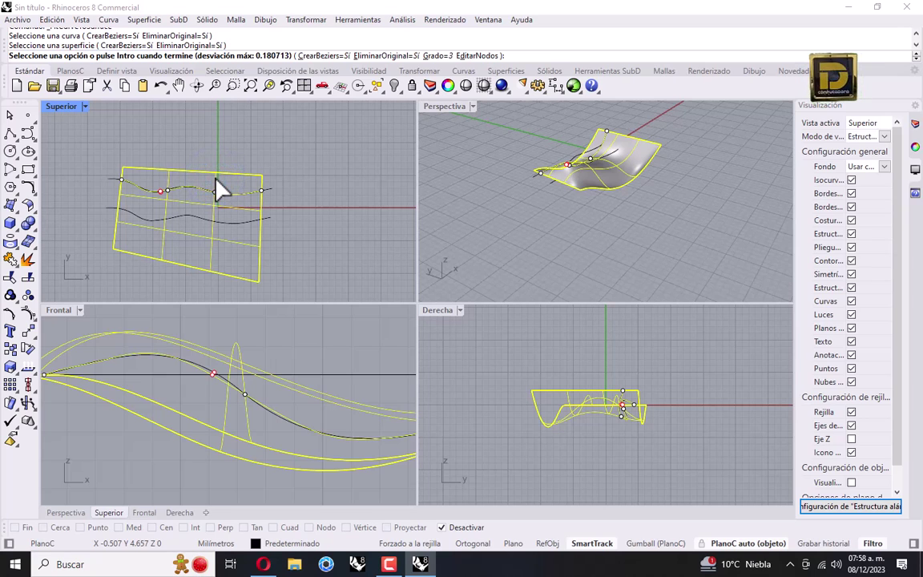
# Edit the knots of the fit in the top view, adding three knots along the upper curve with PuntosMedios=No.
pyautogui.click(477, 56)
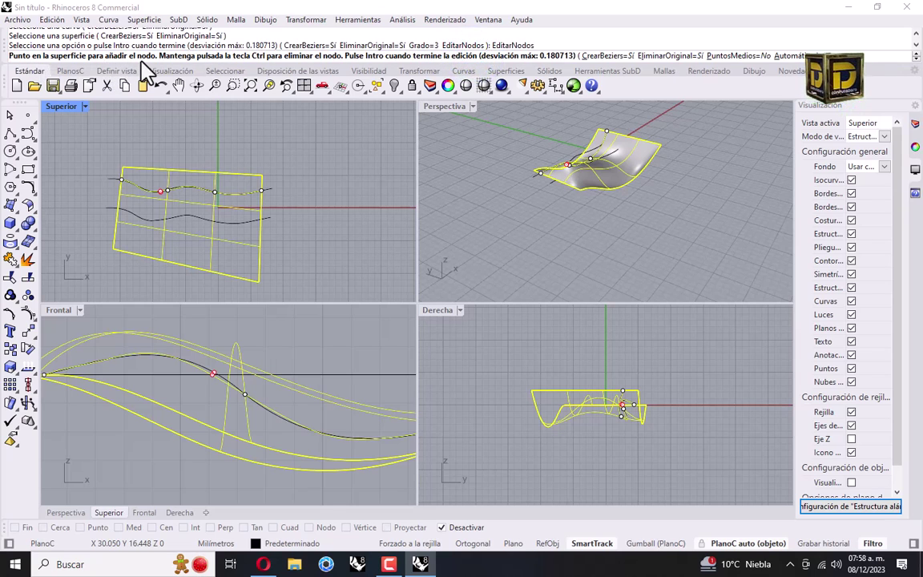
pyautogui.scroll(3, 228, 199)
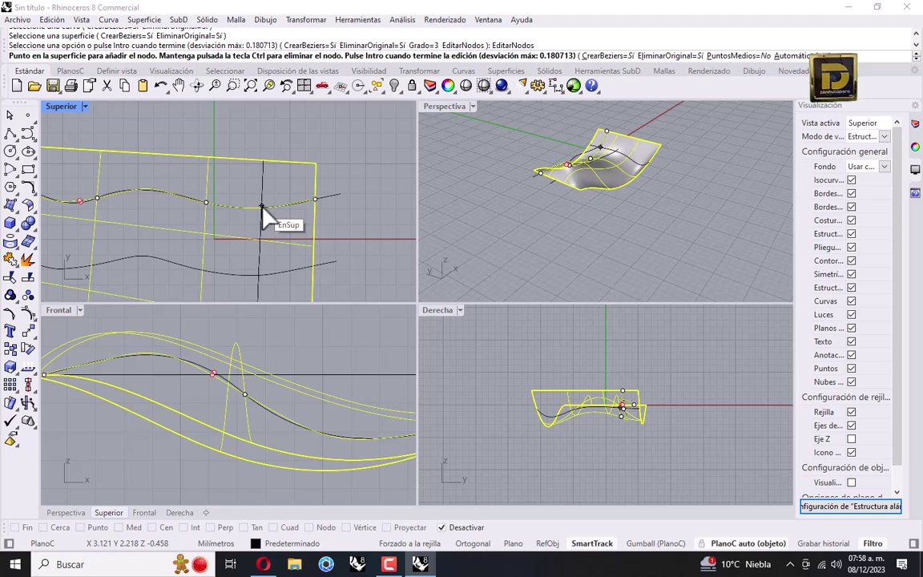
pyautogui.click(260, 209)
pyautogui.click(149, 191)
pyautogui.scroll(-2, 258, 198)
pyautogui.click(129, 186)
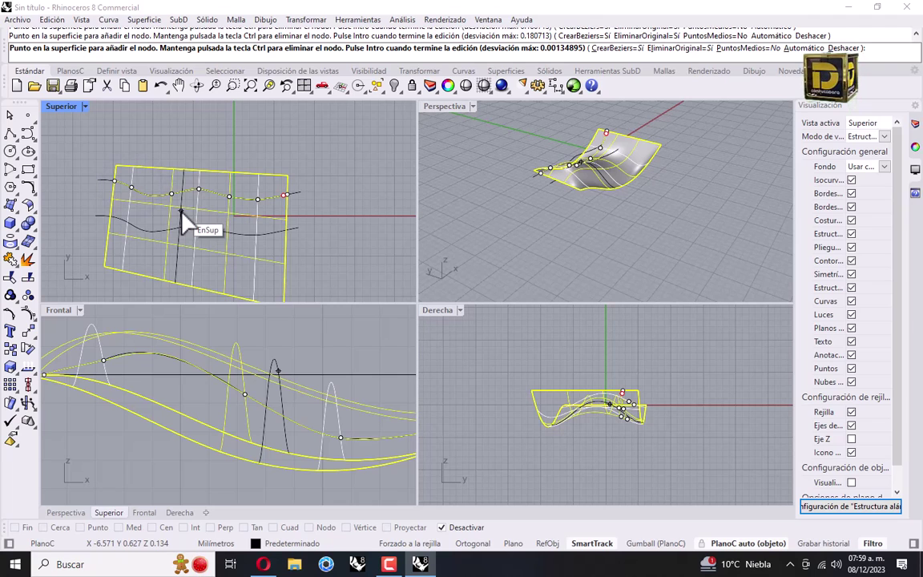
# Remove and re-add the knot nearest the surface's right edge, and remove the added knot on the curve's middle crest.
pyautogui.click(257, 199)
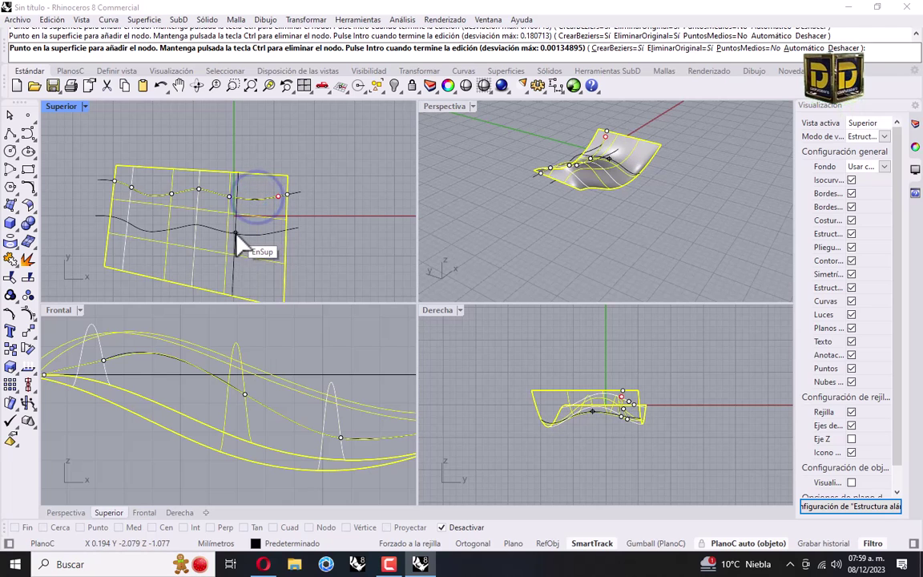
pyautogui.click(255, 199)
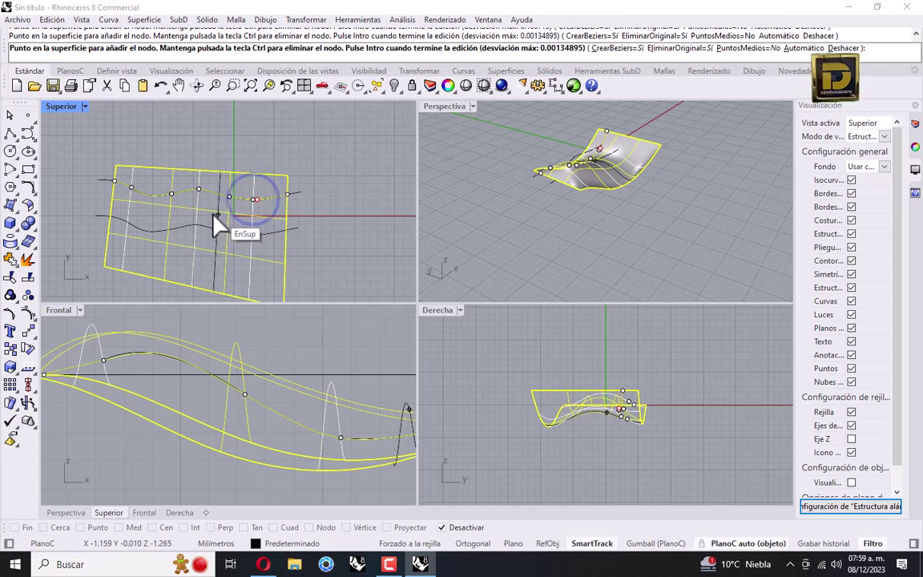
pyautogui.click(198, 192)
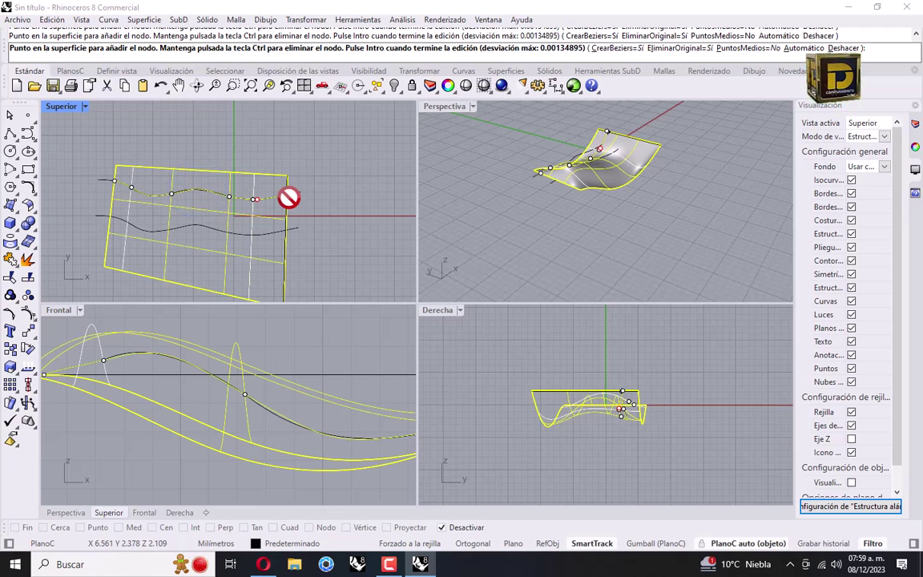
# Set CrearBeziers=No, finish the knot editing and accept the fit with EliminarOriginal=Sí and Grado=3.
pyautogui.click(639, 50)
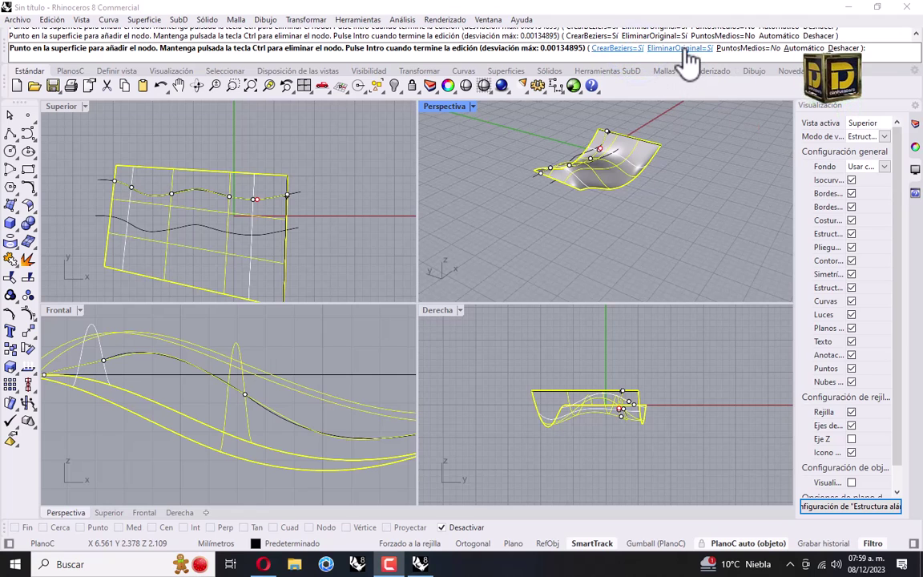
pyautogui.click(613, 50)
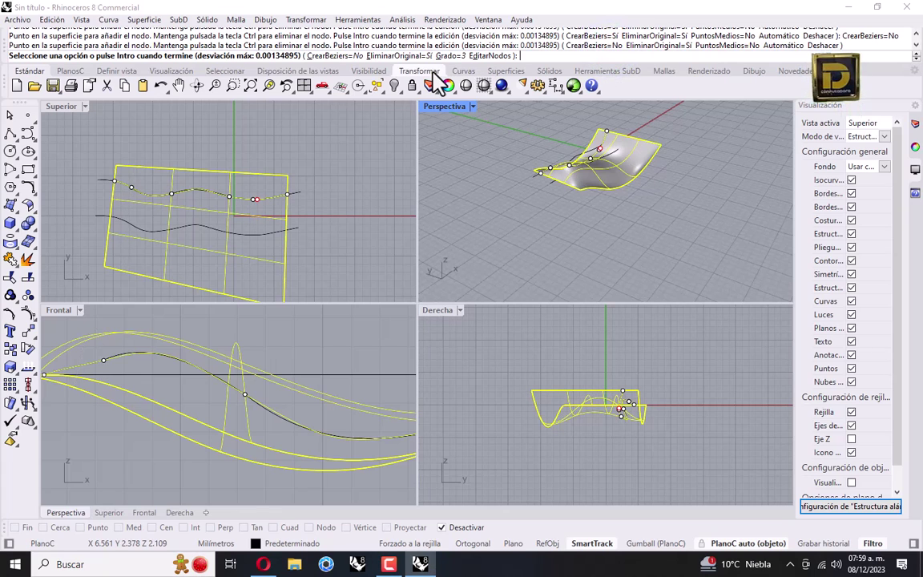
pyautogui.click(105, 154)
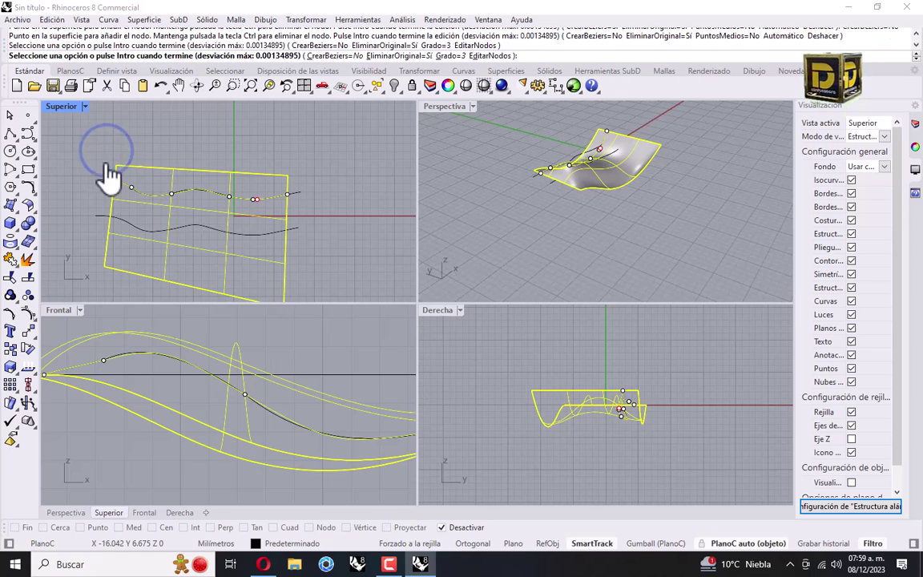
# Turn on the edit points of the fitted curve and examine how they lie on the surface in perspective.
pyautogui.click(130, 190)
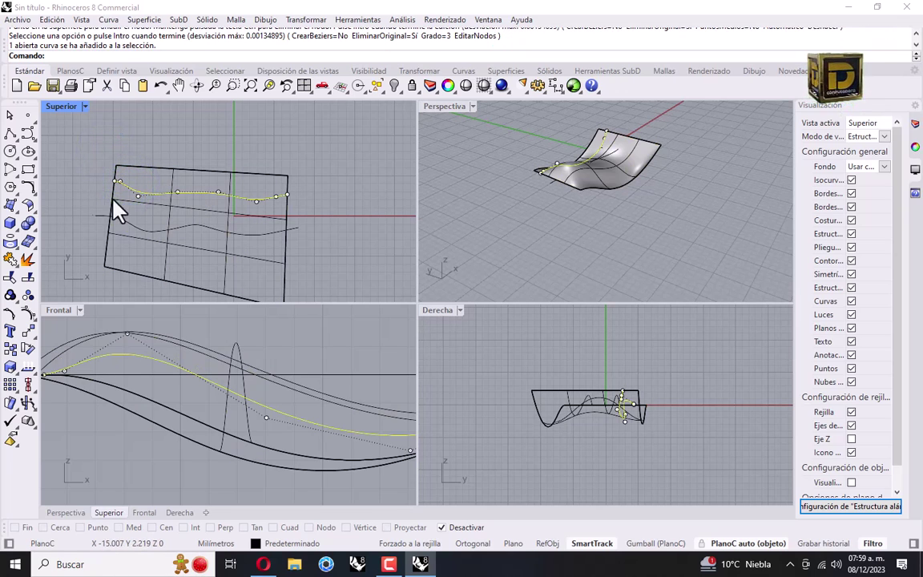
pyautogui.click(11, 294)
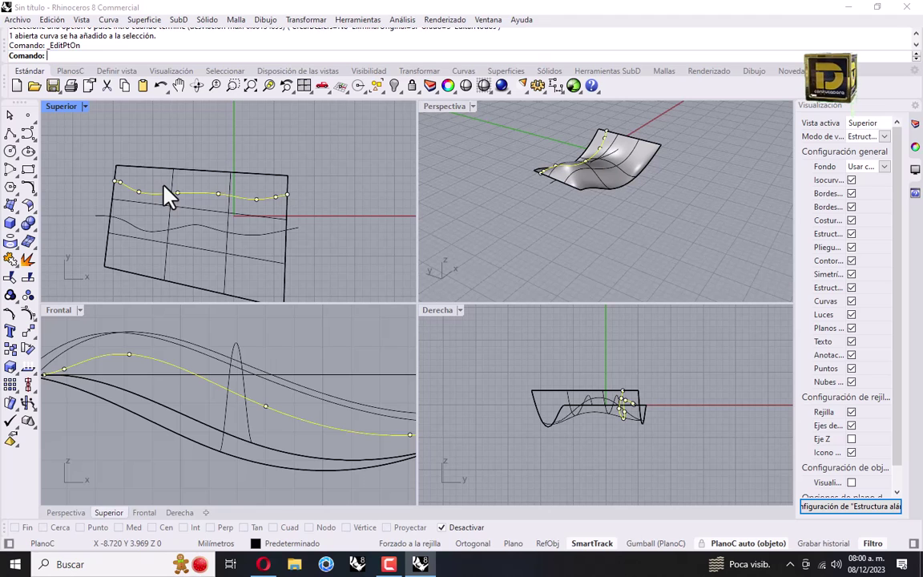
pyautogui.scroll(10, 501, 206)
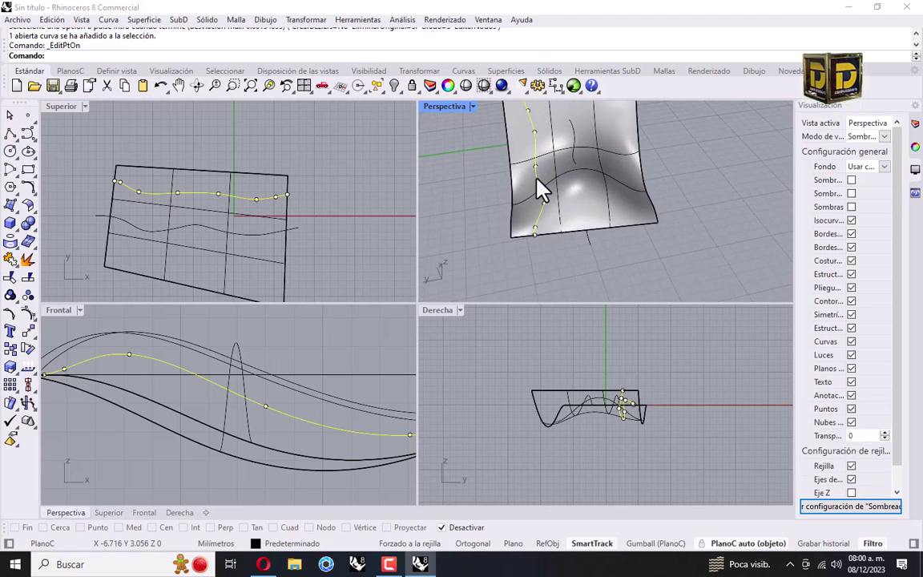
pyautogui.scroll(-6, 550, 250)
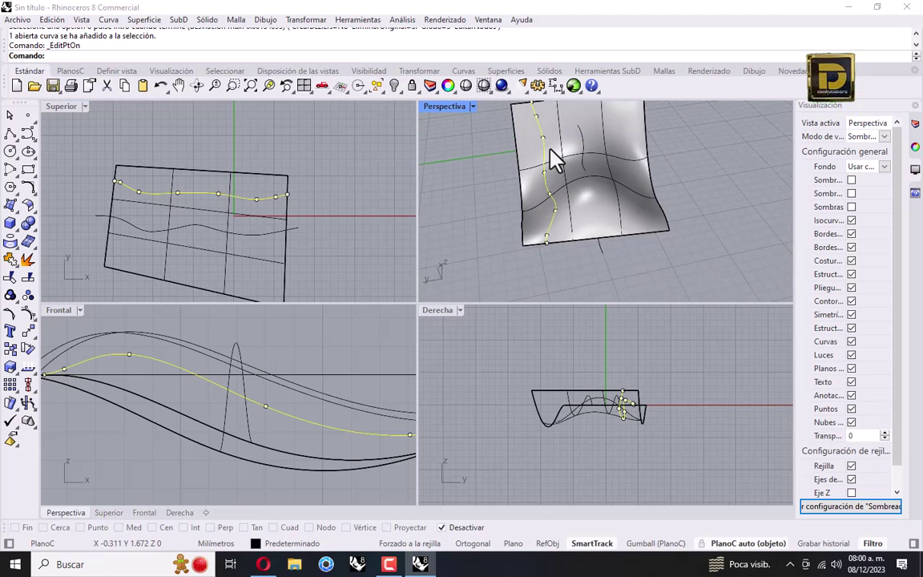
pyautogui.click(256, 117)
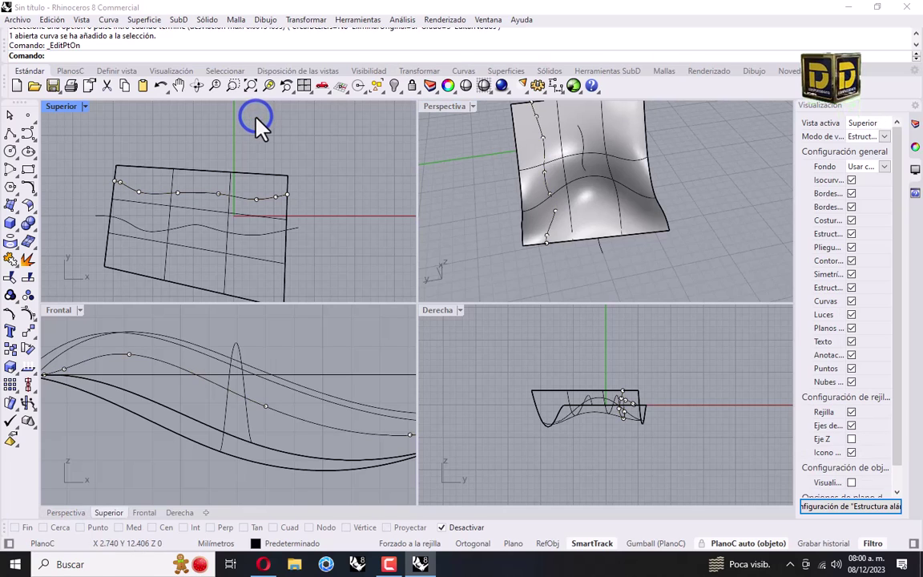
# Undo the fit, the copied curve and the original curve so that only the wavy surface remains.
pyautogui.hotkey('ctrl', 'z')
pyautogui.hotkey('ctrl', 'z')
pyautogui.click(207, 190)
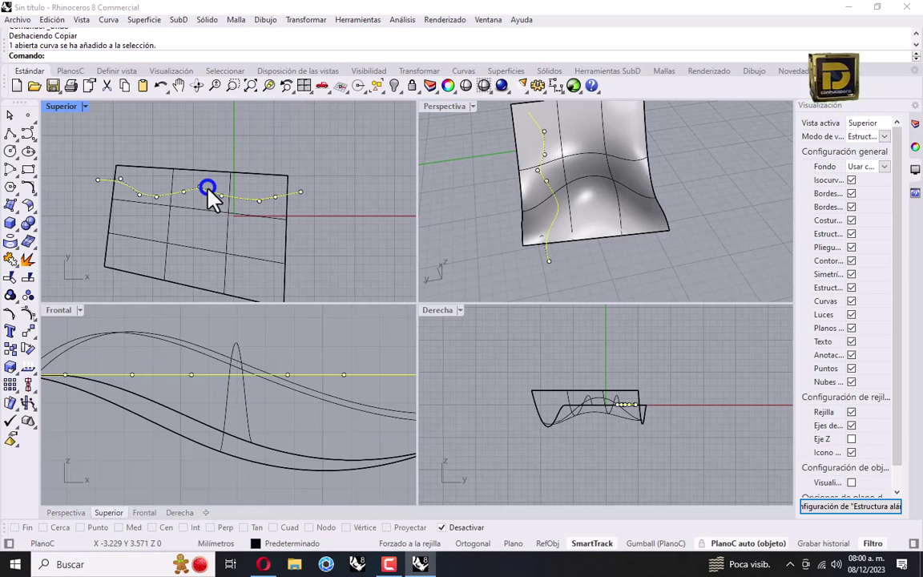
pyautogui.moveTo(562, 281); pyautogui.dragTo(479, 241, button='right')
pyautogui.hotkey('ctrl', 'z')
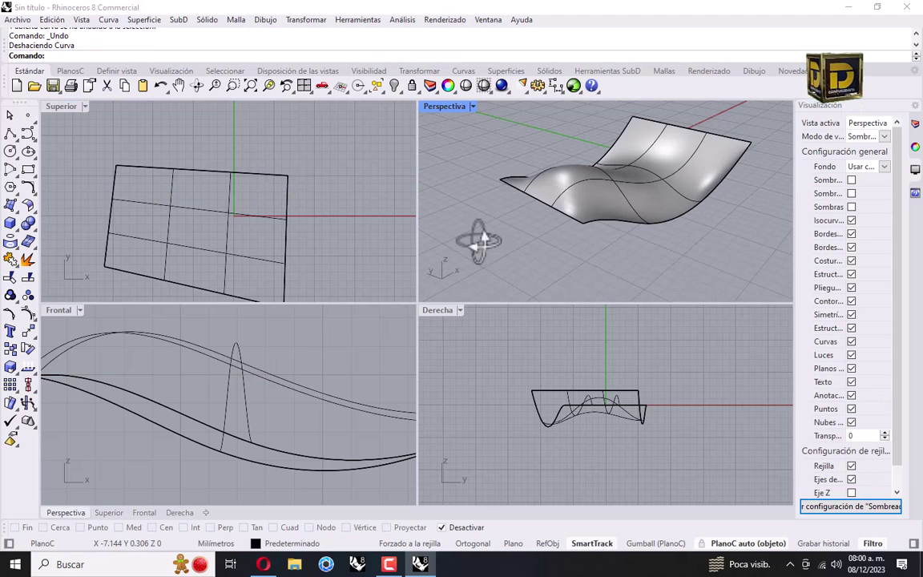
pyautogui.hotkey('ctrl', 'z')
pyautogui.hotkey('ctrl', 'z')
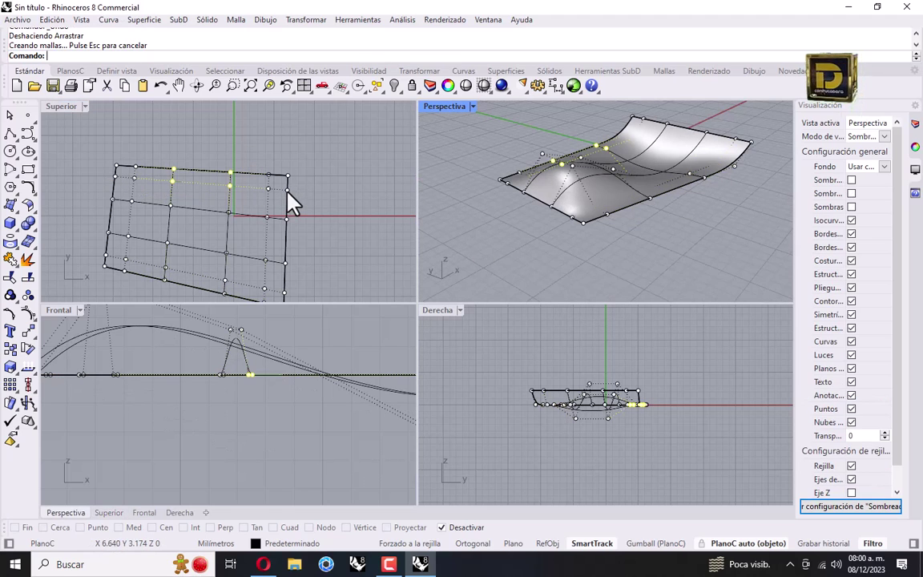
pyautogui.hotkey('ctrl', 'y')
# Draw a wavy degree 3 control-point curve in the top view, starting and ending inside the surface's side edges.
pyautogui.click(171, 146)
pyautogui.click(19, 133)
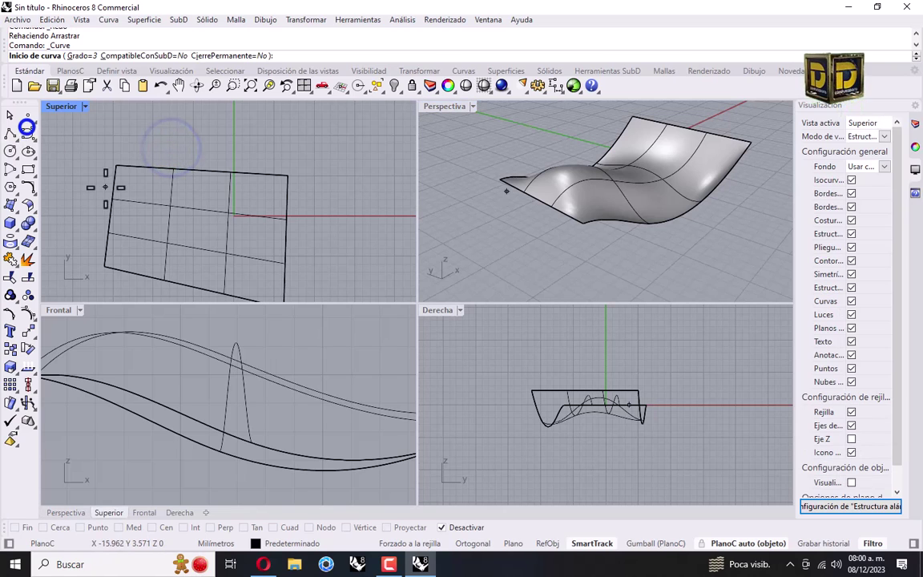
pyautogui.scroll(4, 109, 174)
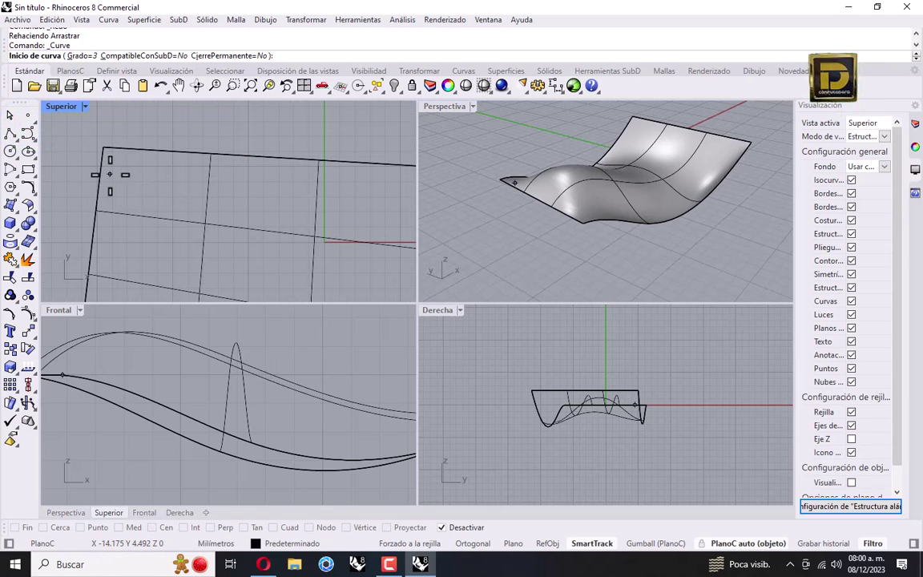
pyautogui.click(126, 181)
pyautogui.click(210, 191)
pyautogui.click(250, 206)
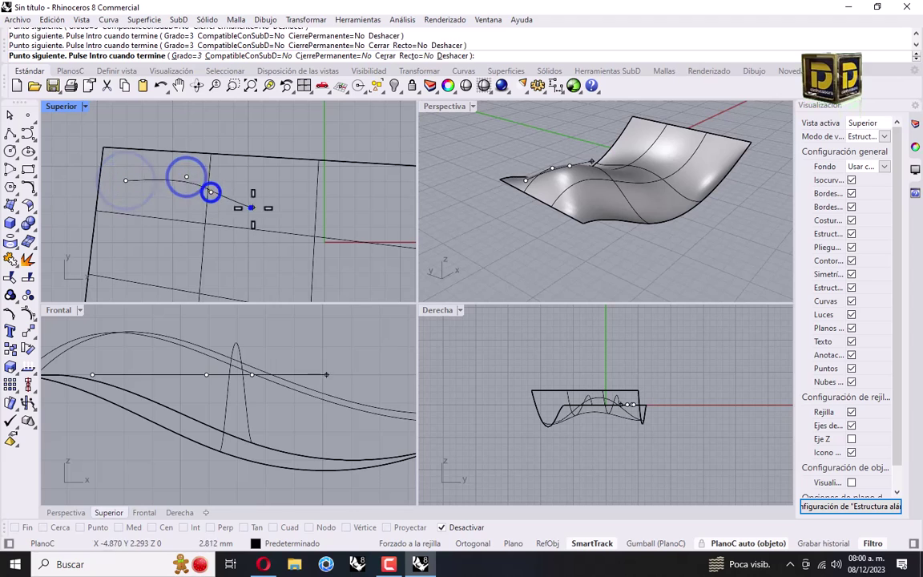
pyautogui.click(321, 196)
pyautogui.moveTo(379, 202); pyautogui.dragTo(251, 163, button='right')
pyautogui.click(251, 164)
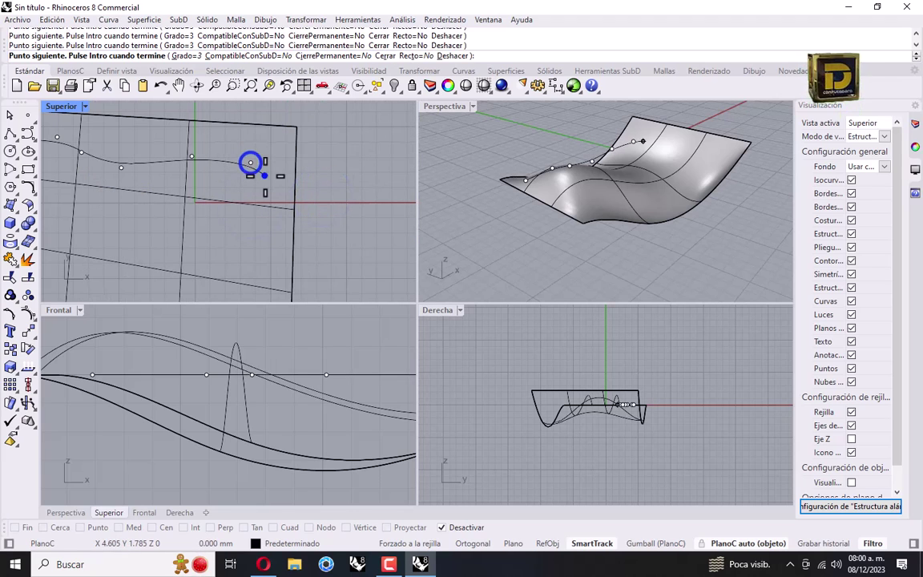
pyautogui.click(264, 173)
pyautogui.press('Return')
pyautogui.scroll(-2, 284, 190)
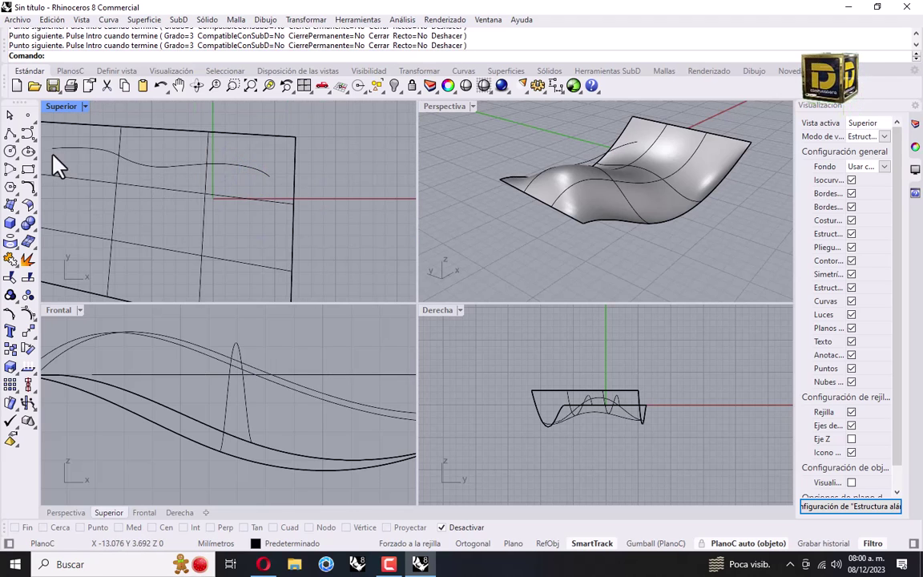
# Try to fit the short curve to the surface with CrearBeziers=No and EliminarOriginal=Sí, and delete that curve.
pyautogui.click(27, 241)
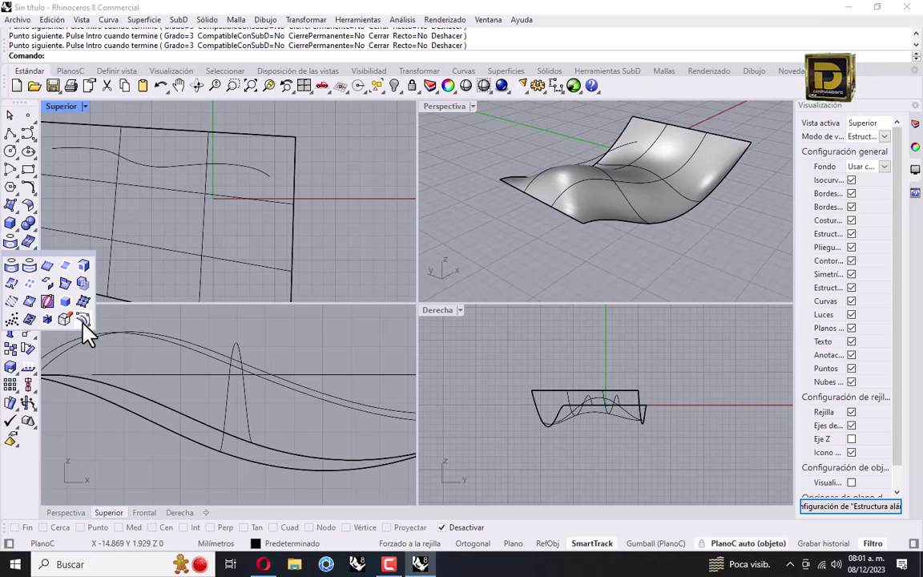
pyautogui.click(83, 320)
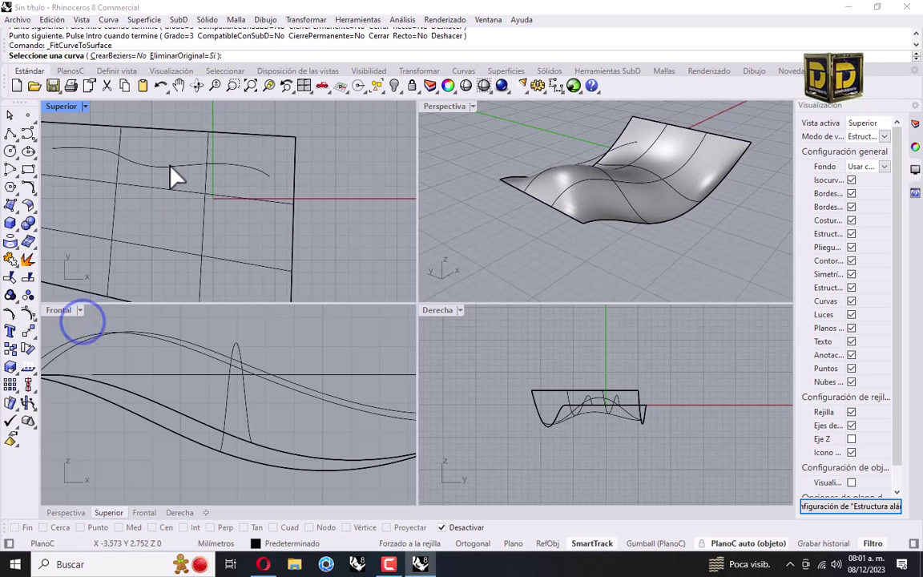
pyautogui.click(169, 166)
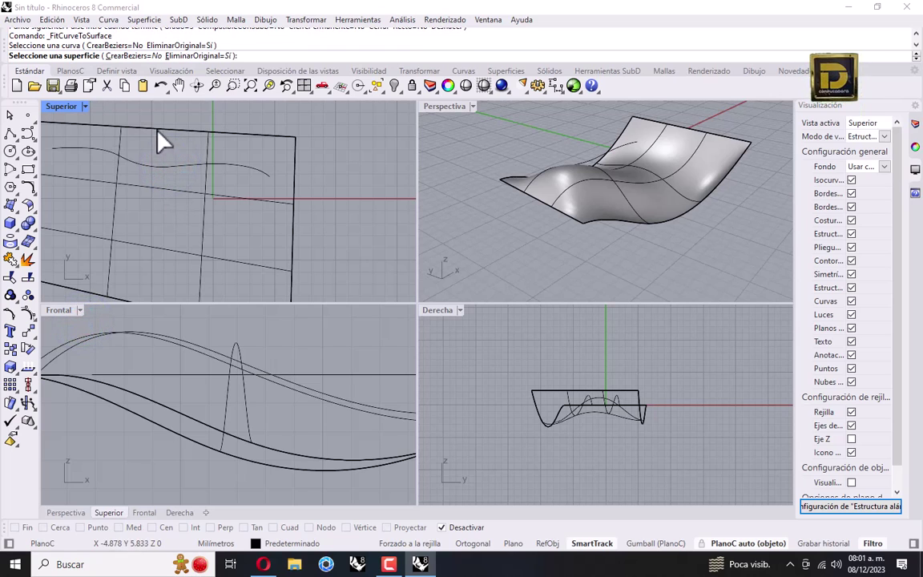
pyautogui.click(120, 141)
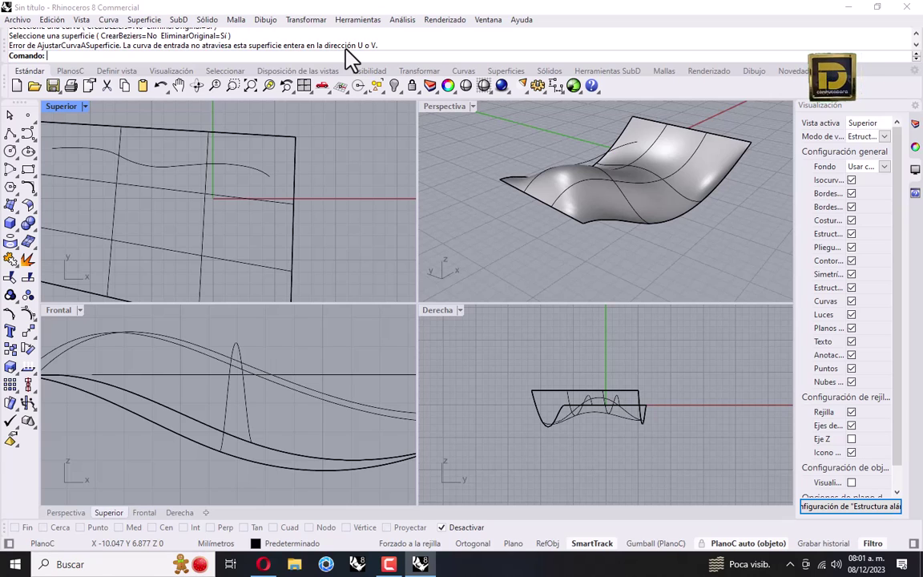
pyautogui.scroll(-3, 293, 170)
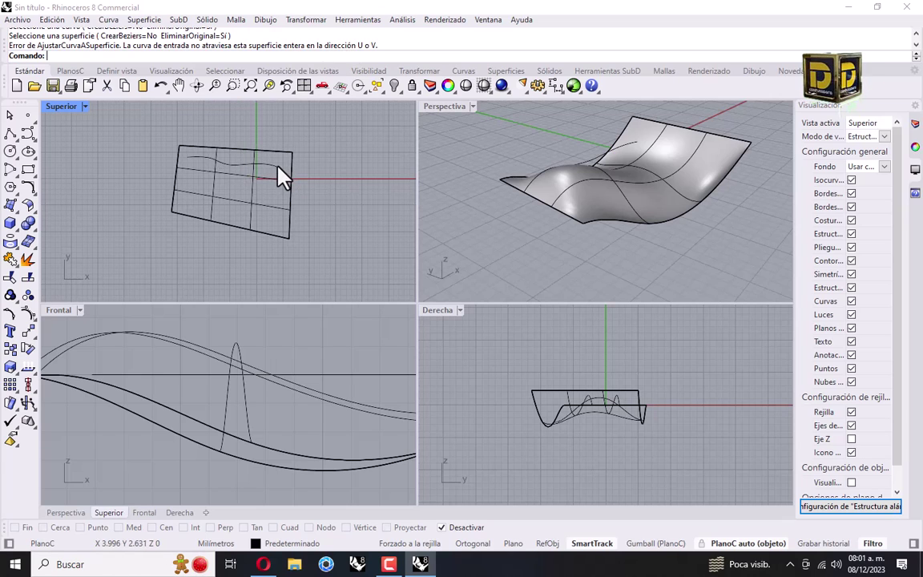
pyautogui.click(238, 168)
pyautogui.press('Delete')
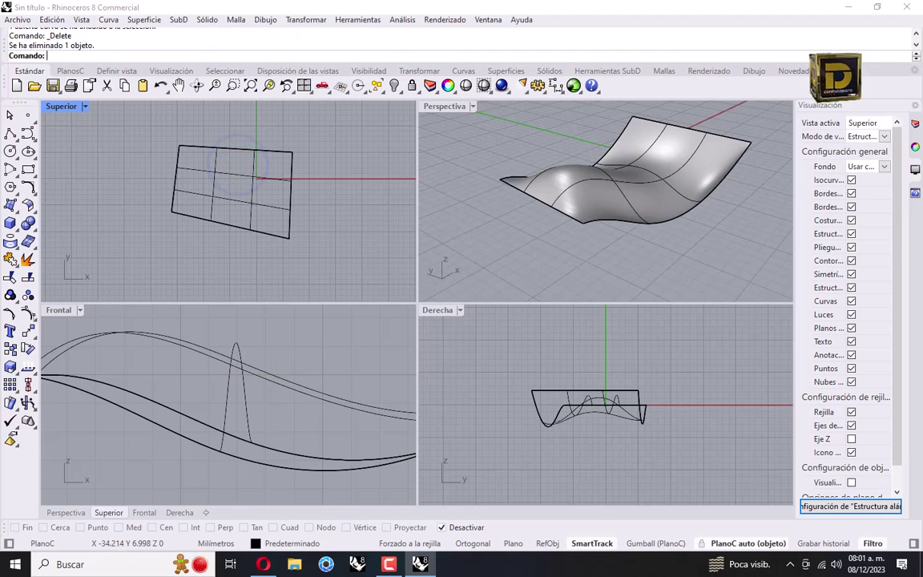
# Draw a wavy degree 3 curve diagonally across the surface in the top view, with eight control points and both ends beyond its edges.
pyautogui.click(11, 133)
pyautogui.click(151, 154)
pyautogui.click(183, 155)
pyautogui.click(201, 166)
pyautogui.click(205, 187)
pyautogui.click(232, 197)
pyautogui.click(268, 189)
pyautogui.click(270, 215)
pyautogui.click(309, 234)
pyautogui.rightClick(308, 235)
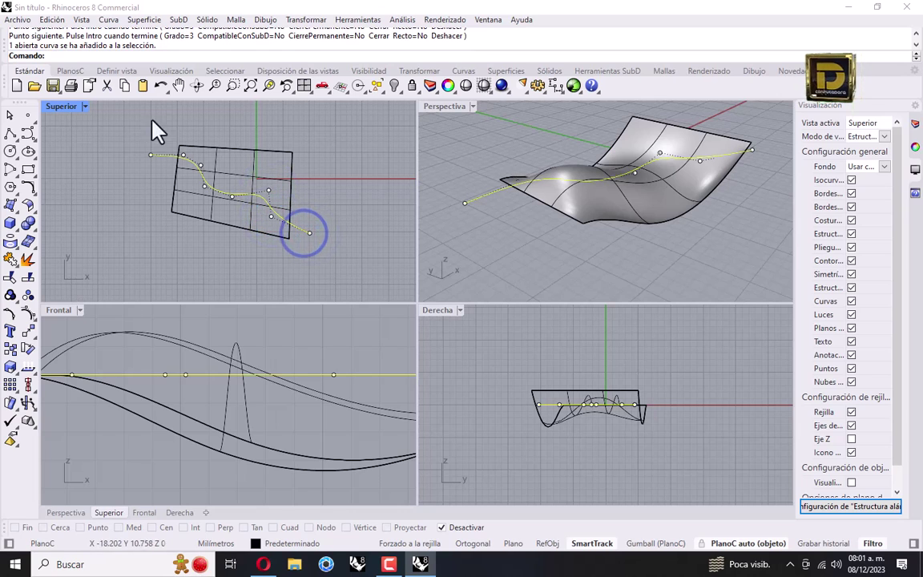
# Fit the diagonal curve to the wavy surface with CrearBeziers=No, EliminarOriginal=Sí and Grado=3.
pyautogui.click(10, 240)
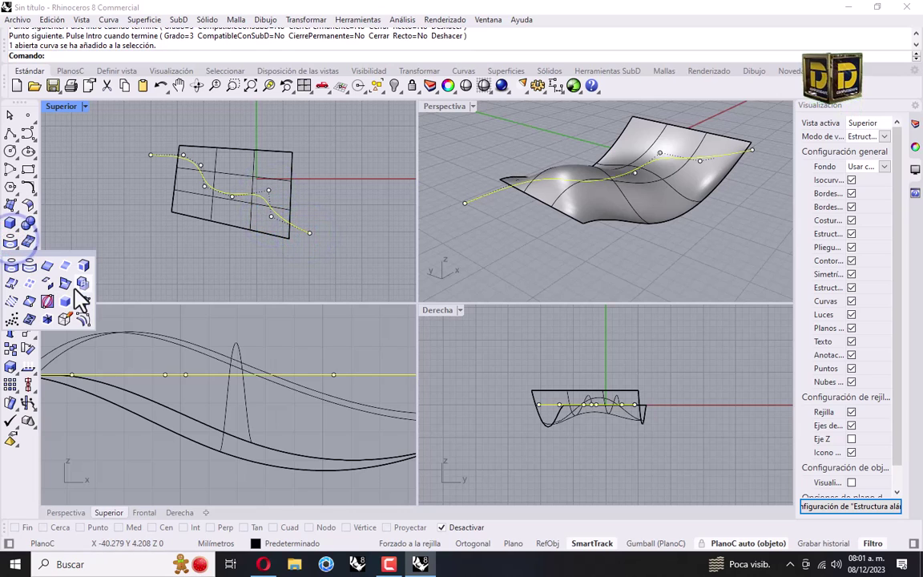
pyautogui.click(83, 319)
pyautogui.click(216, 171)
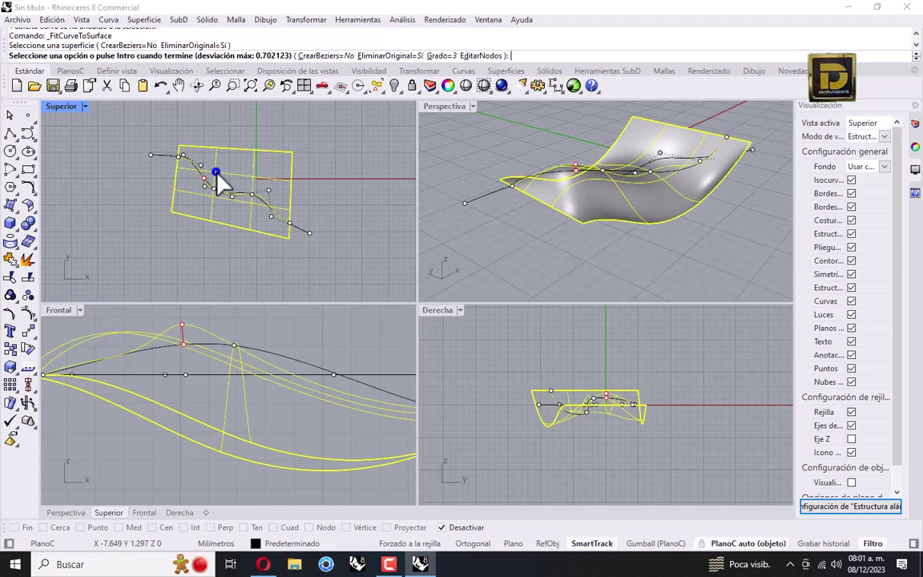
pyautogui.rightClick(397, 215)
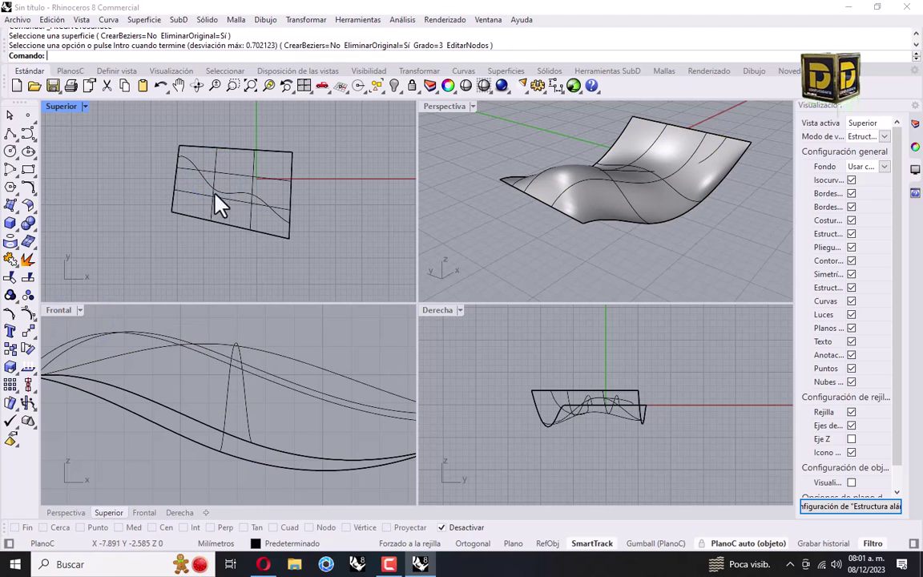
# Show the fitted curve's edit points to check where they lie on the surface, and turn them off.
pyautogui.click(220, 191)
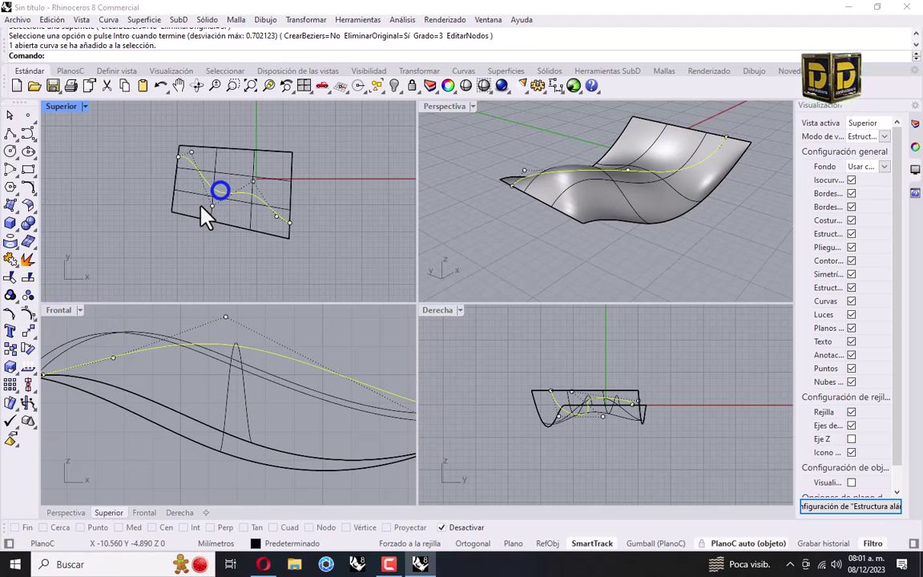
pyautogui.click(9, 295)
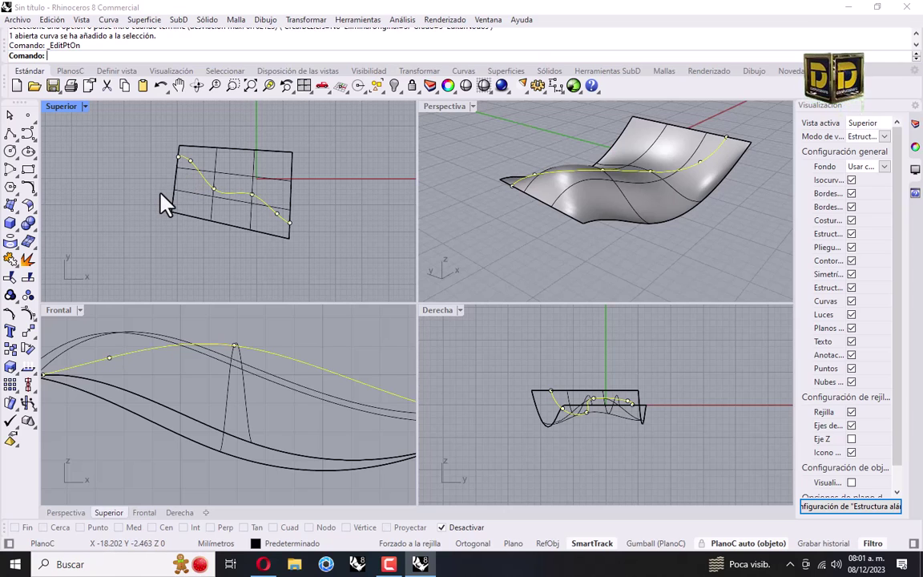
pyautogui.press('Escape')
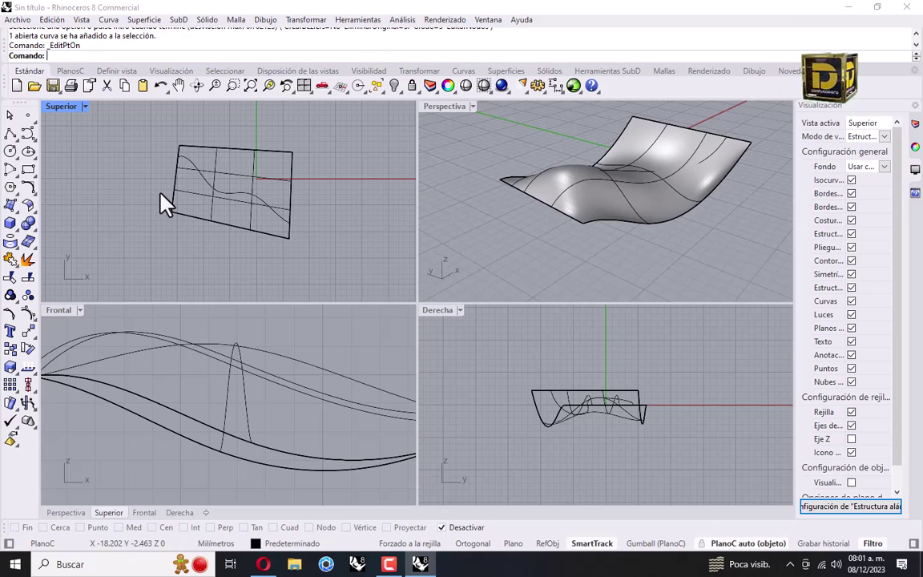
# Examine the surface together with the fitted curve, and inspect the curve's control points before clearing the selection.
pyautogui.moveTo(144, 130); pyautogui.dragTo(314, 295)
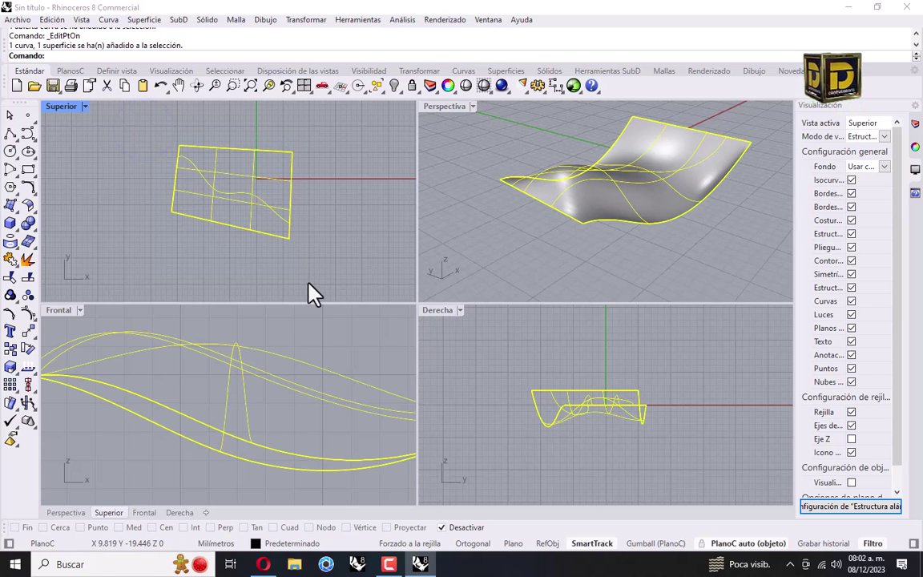
pyautogui.click(220, 255)
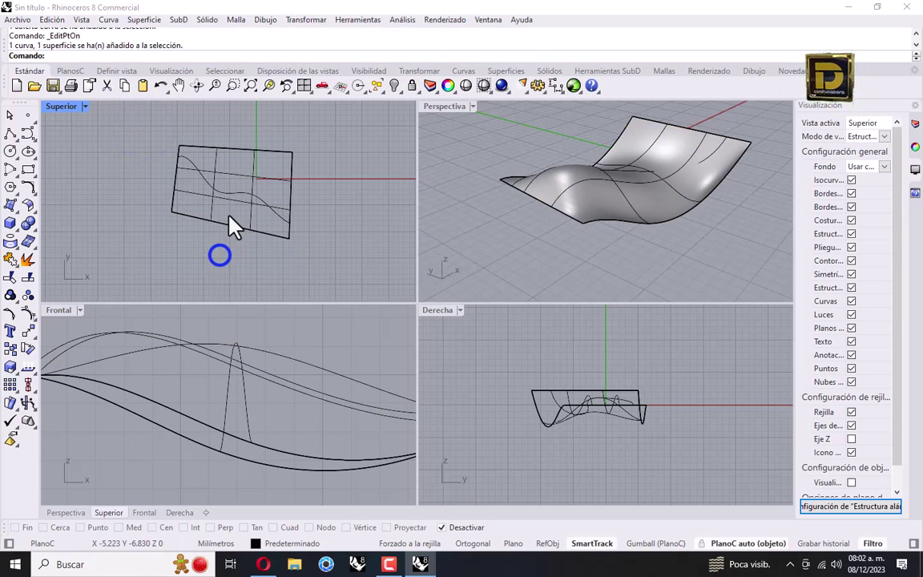
pyautogui.click(226, 194)
pyautogui.moveTo(225, 195); pyautogui.dragTo(206, 223)
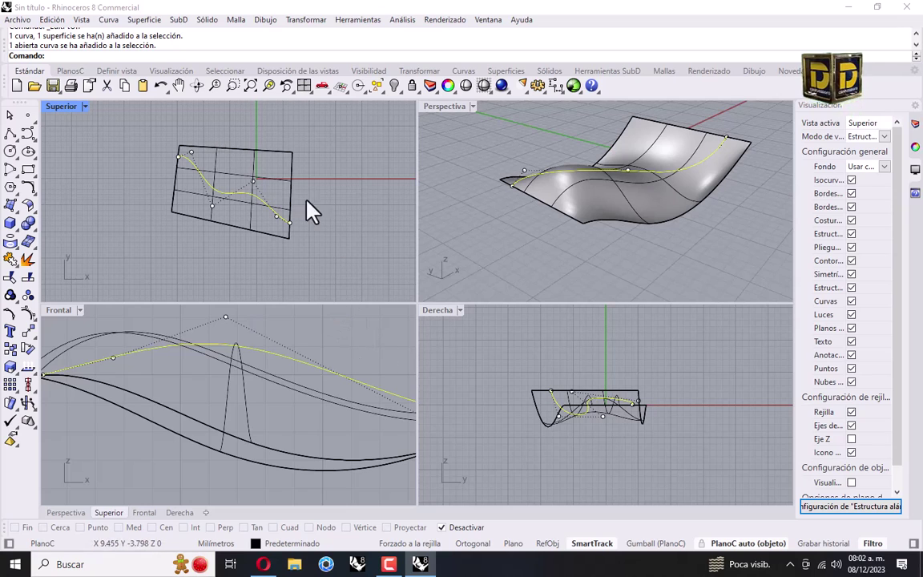
pyautogui.click(282, 136)
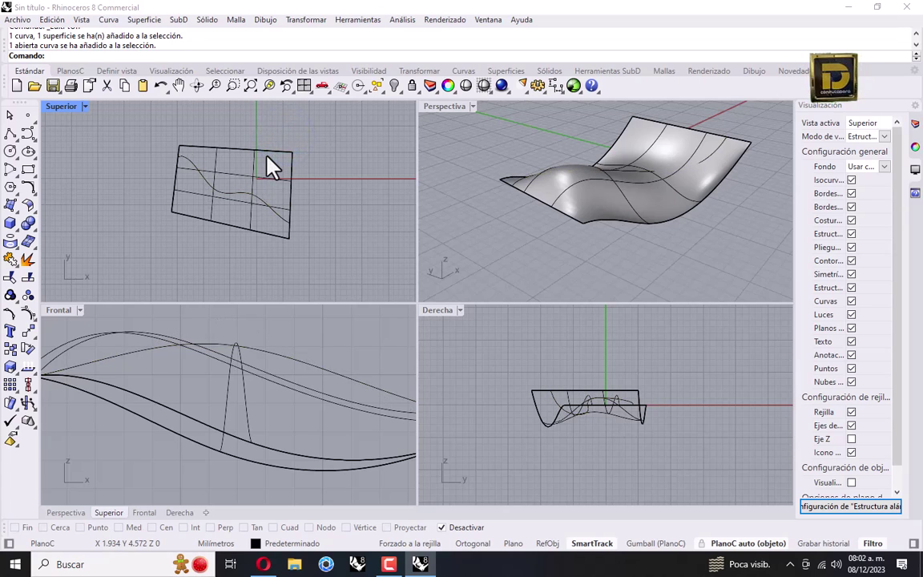